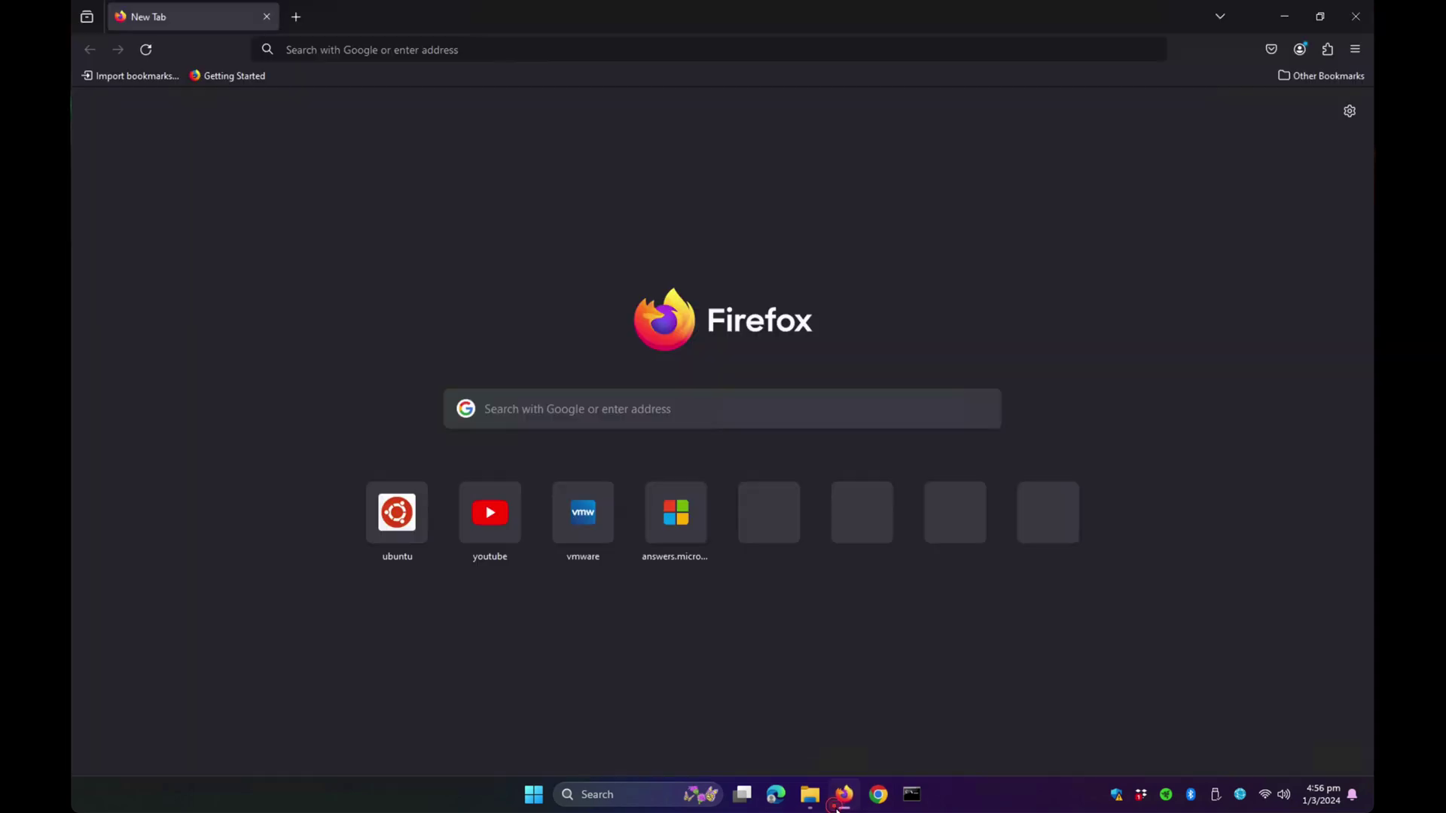
- Go from vmware.com through Products > Workstation Player to the Workstation Player 17.5.1 download page
click(519, 50)
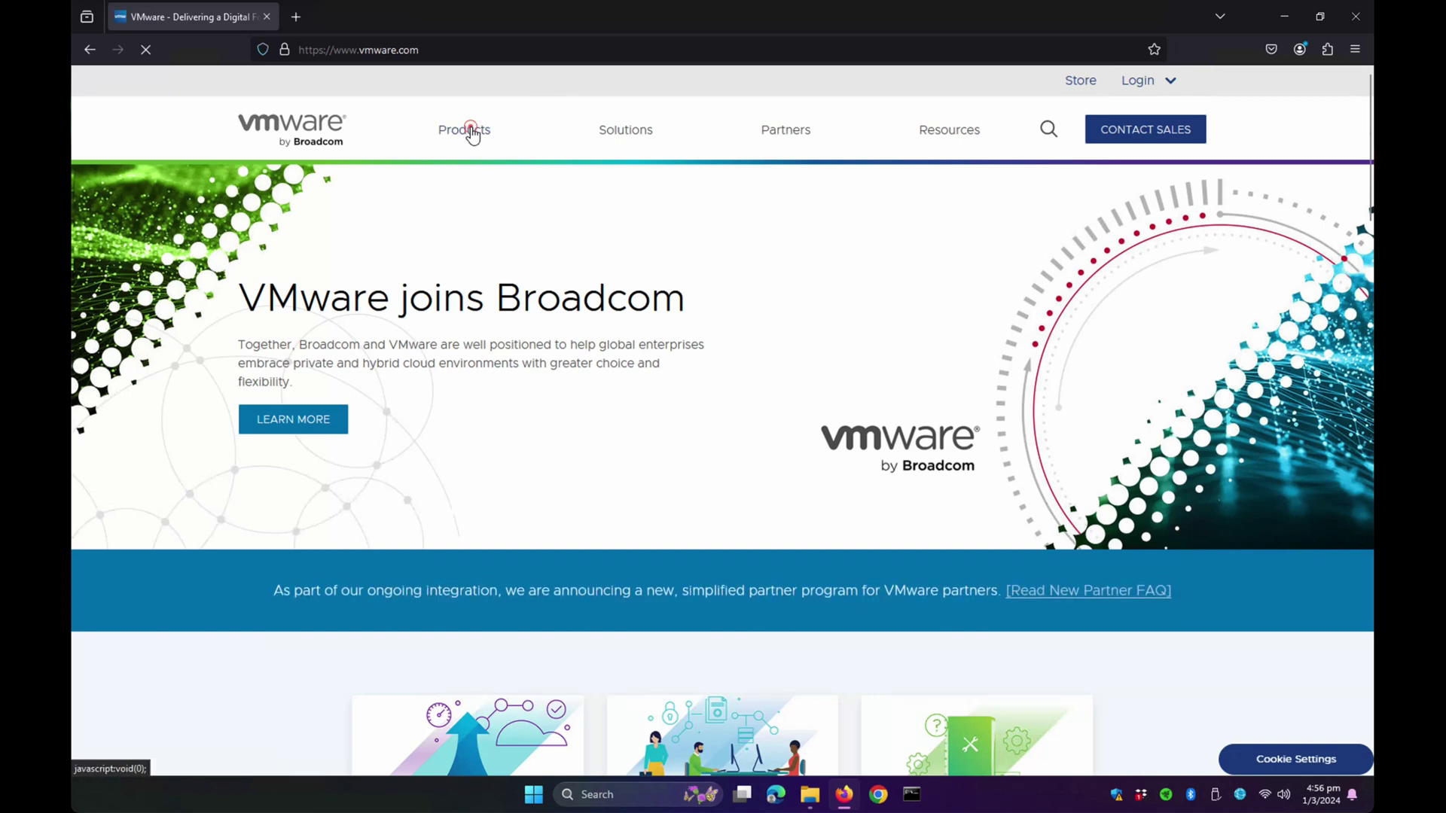
click(470, 130)
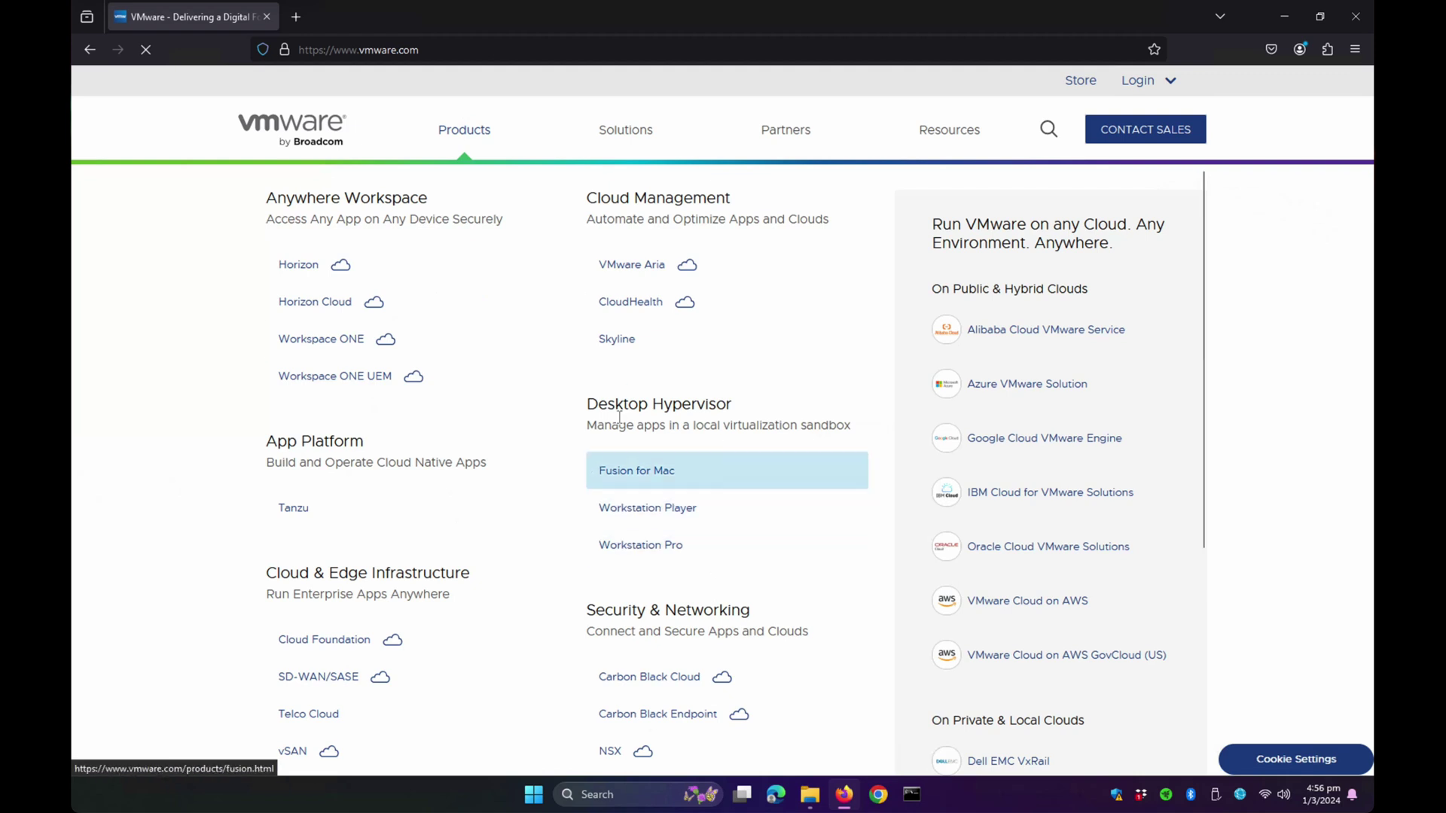
click(678, 508)
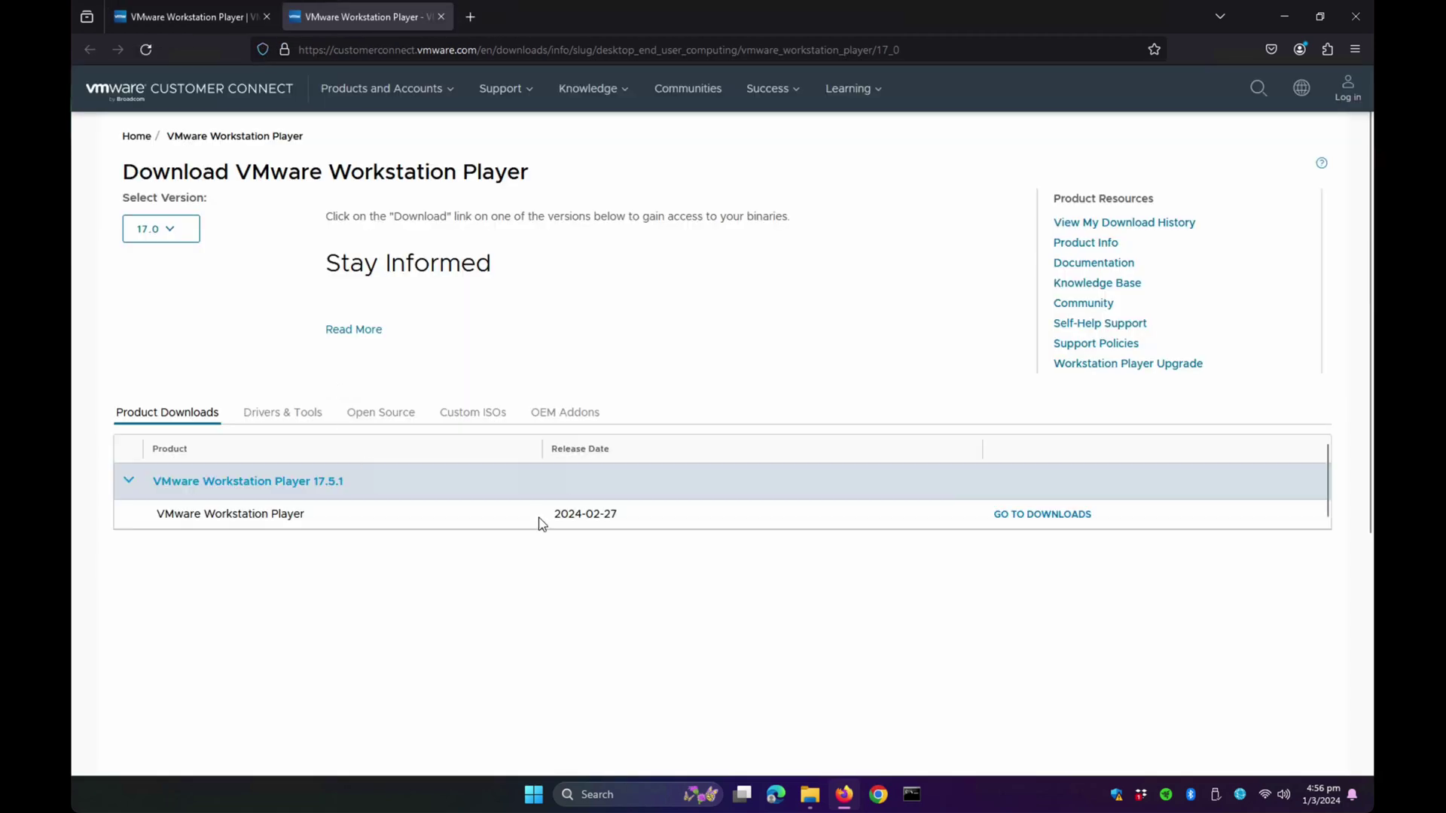
- Download VMware-player-full-17.5.1-23298084.exe for Windows 64-bit and show it in the Downloads folder
click(1044, 518)
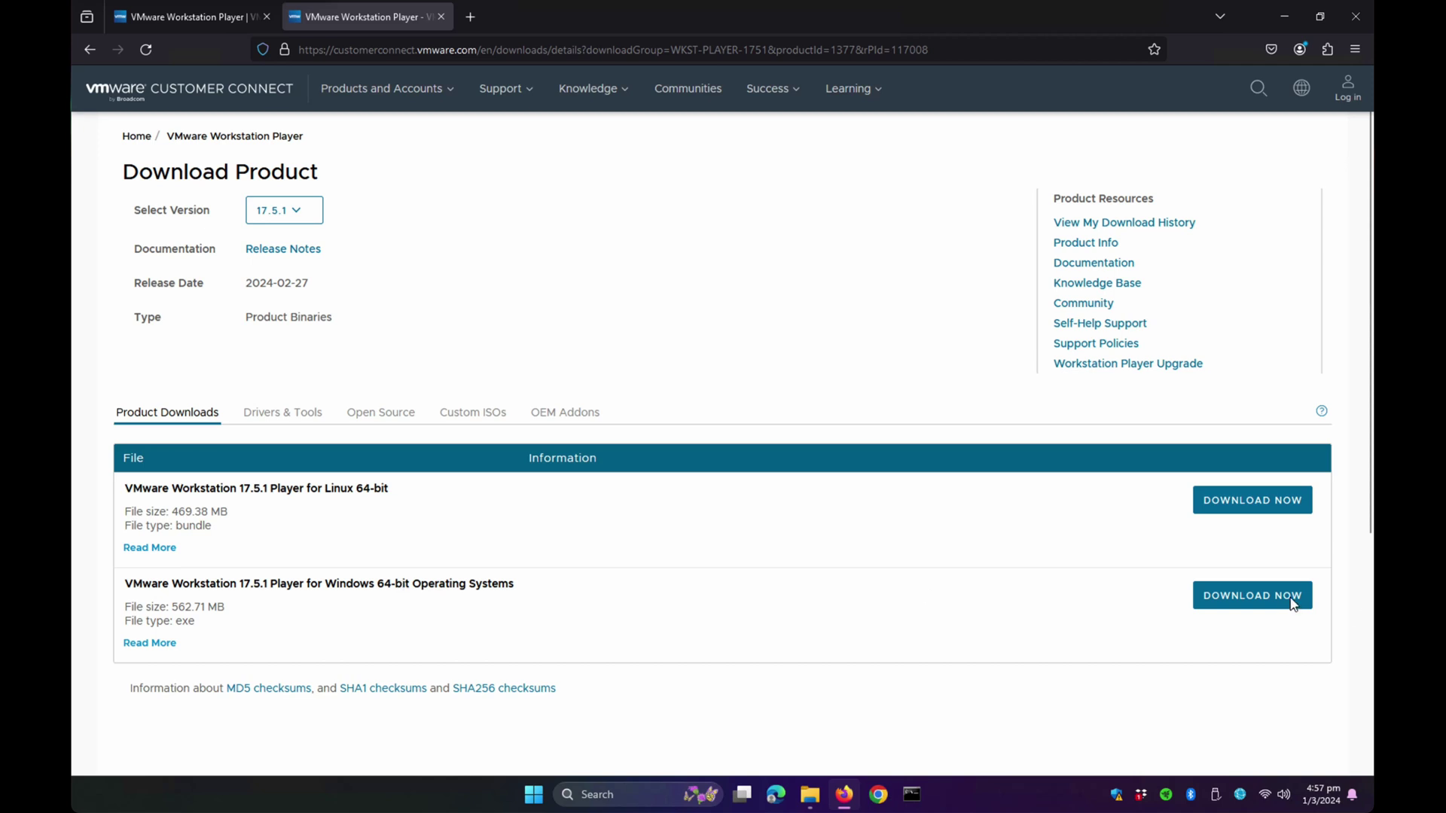
click(1254, 594)
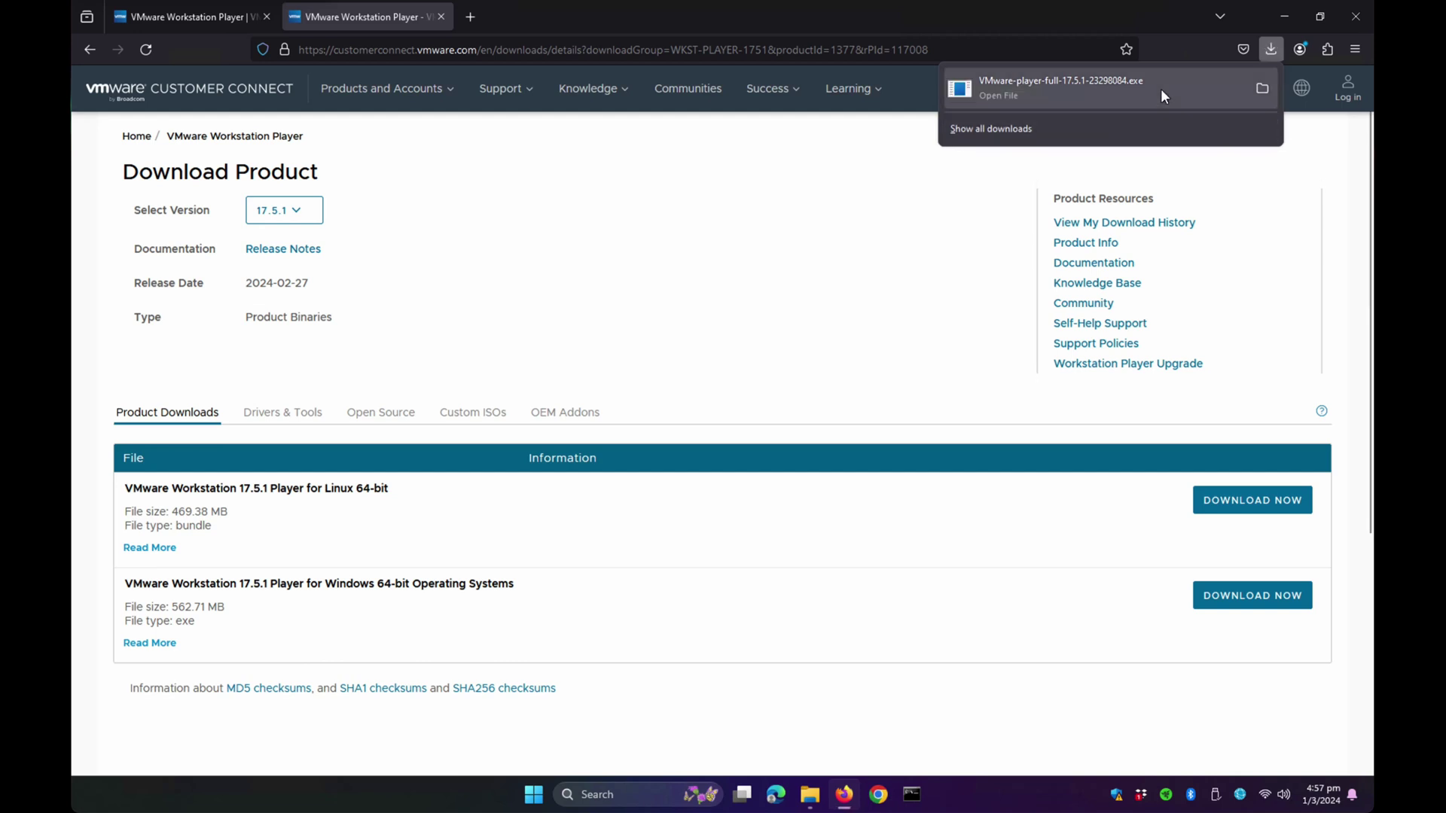
click(1262, 88)
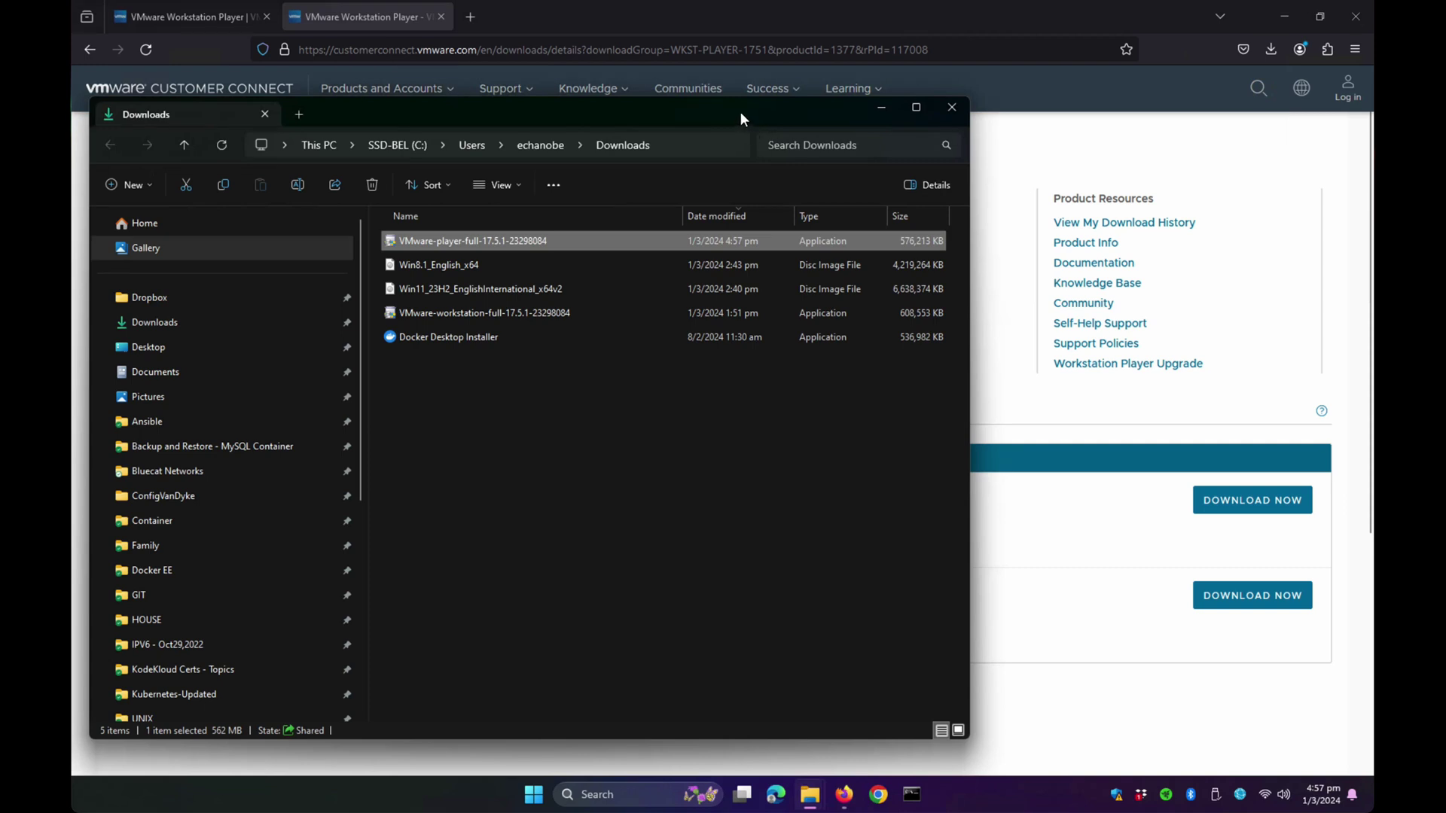
- Run the VMware-player installer as administrator from Downloads, minimizing Firefox and File Explorer
drag(740, 112, 880, 112)
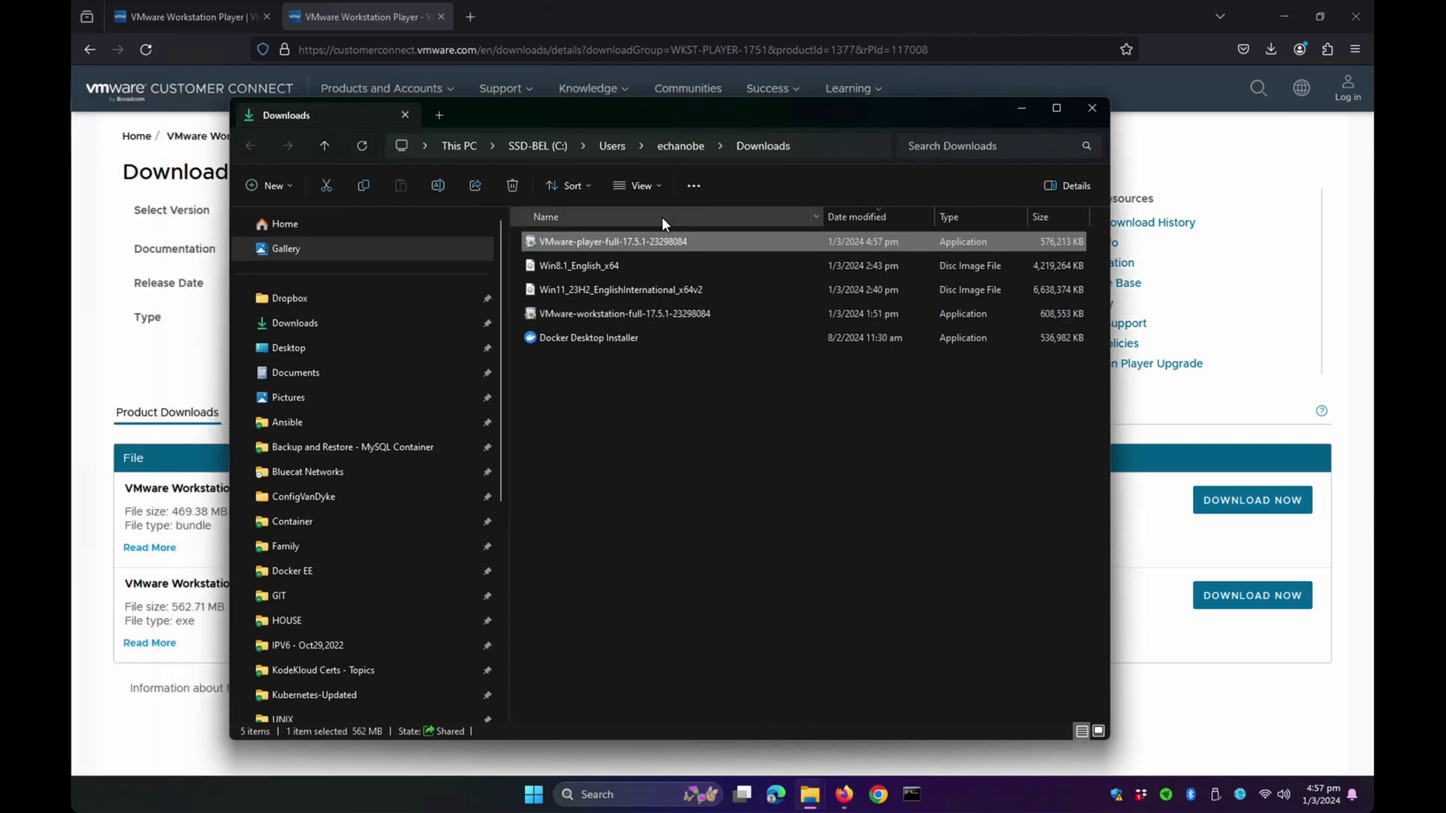
click(1285, 16)
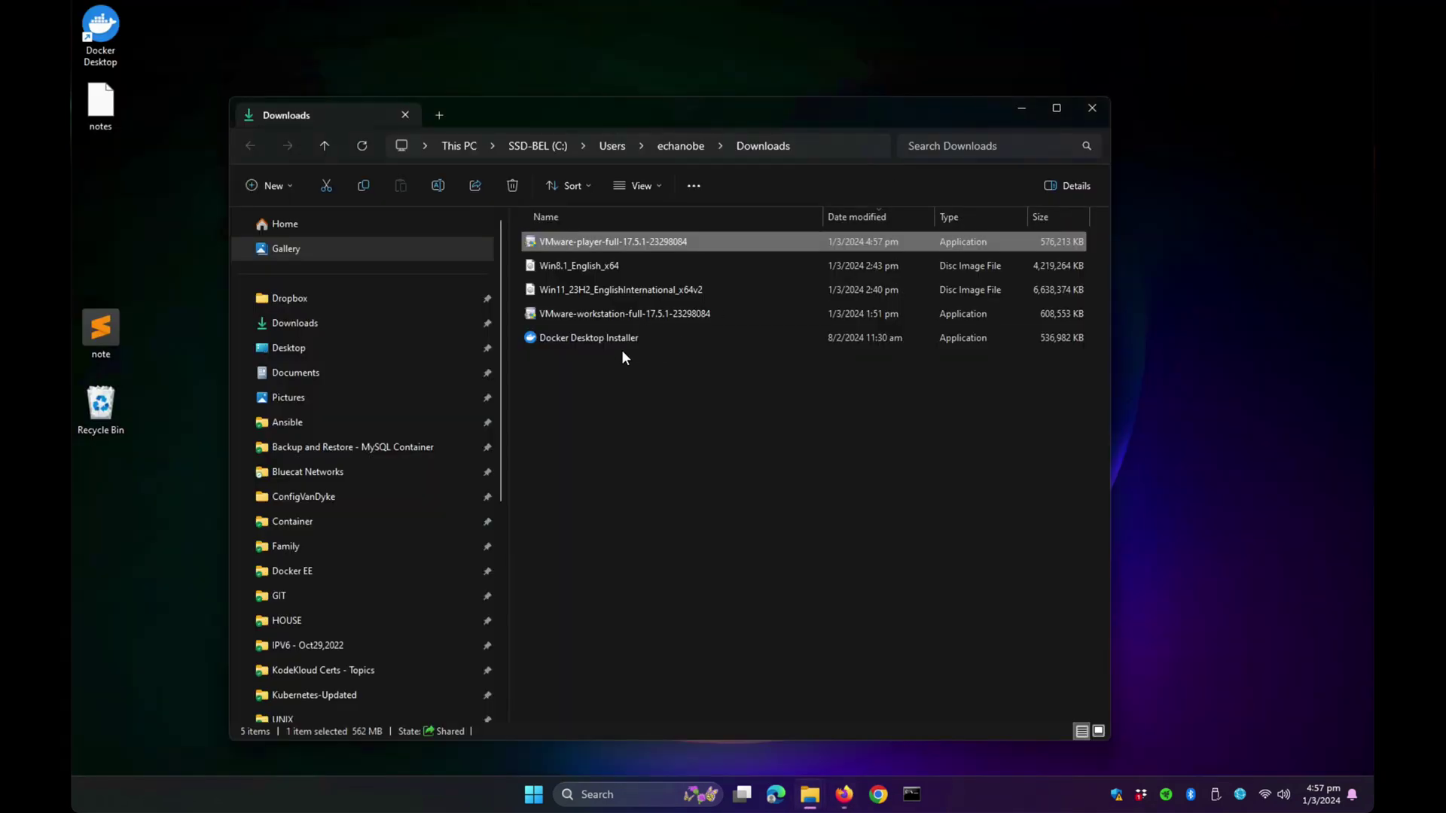
right_click(662, 241)
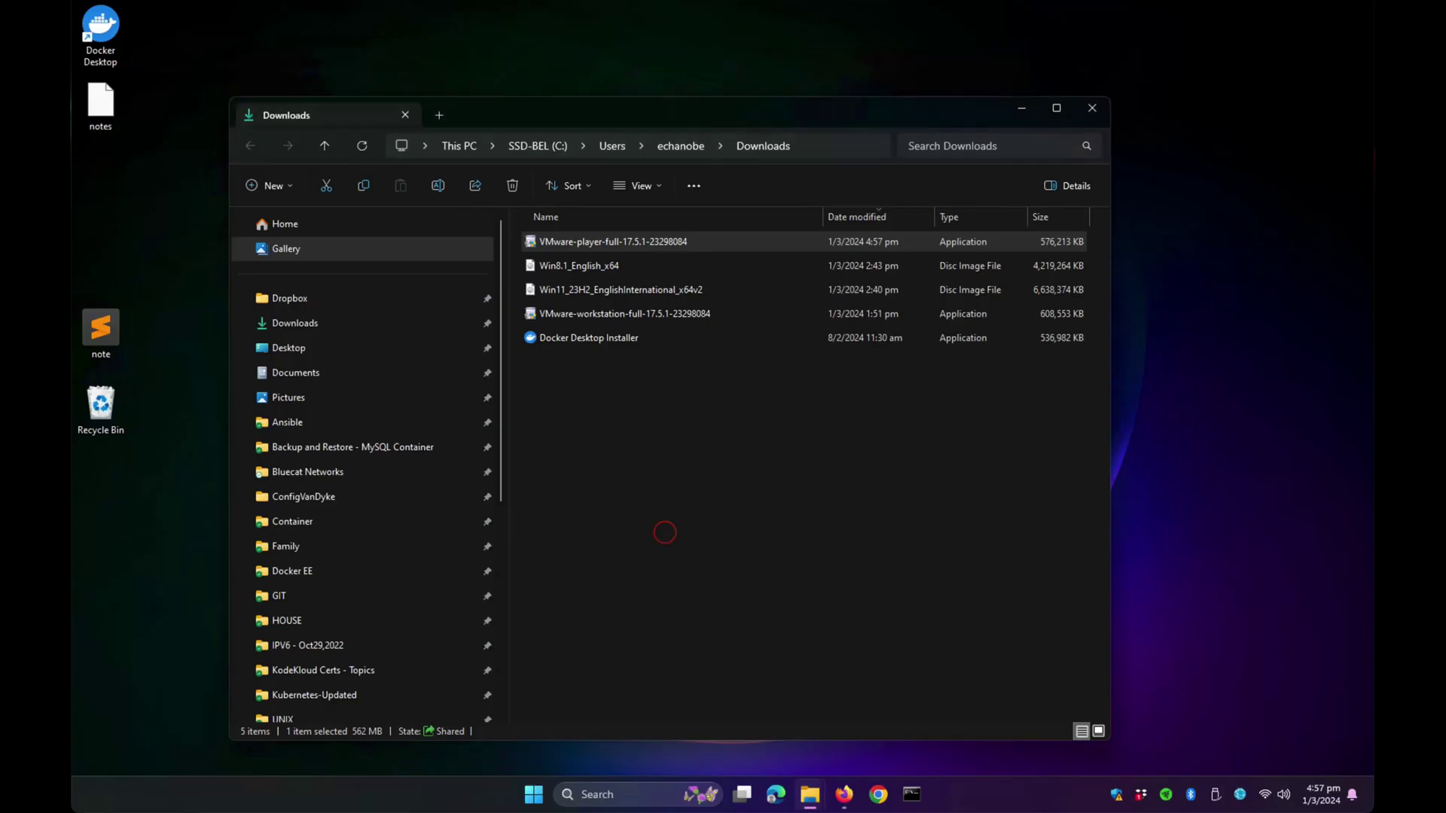
click(1023, 109)
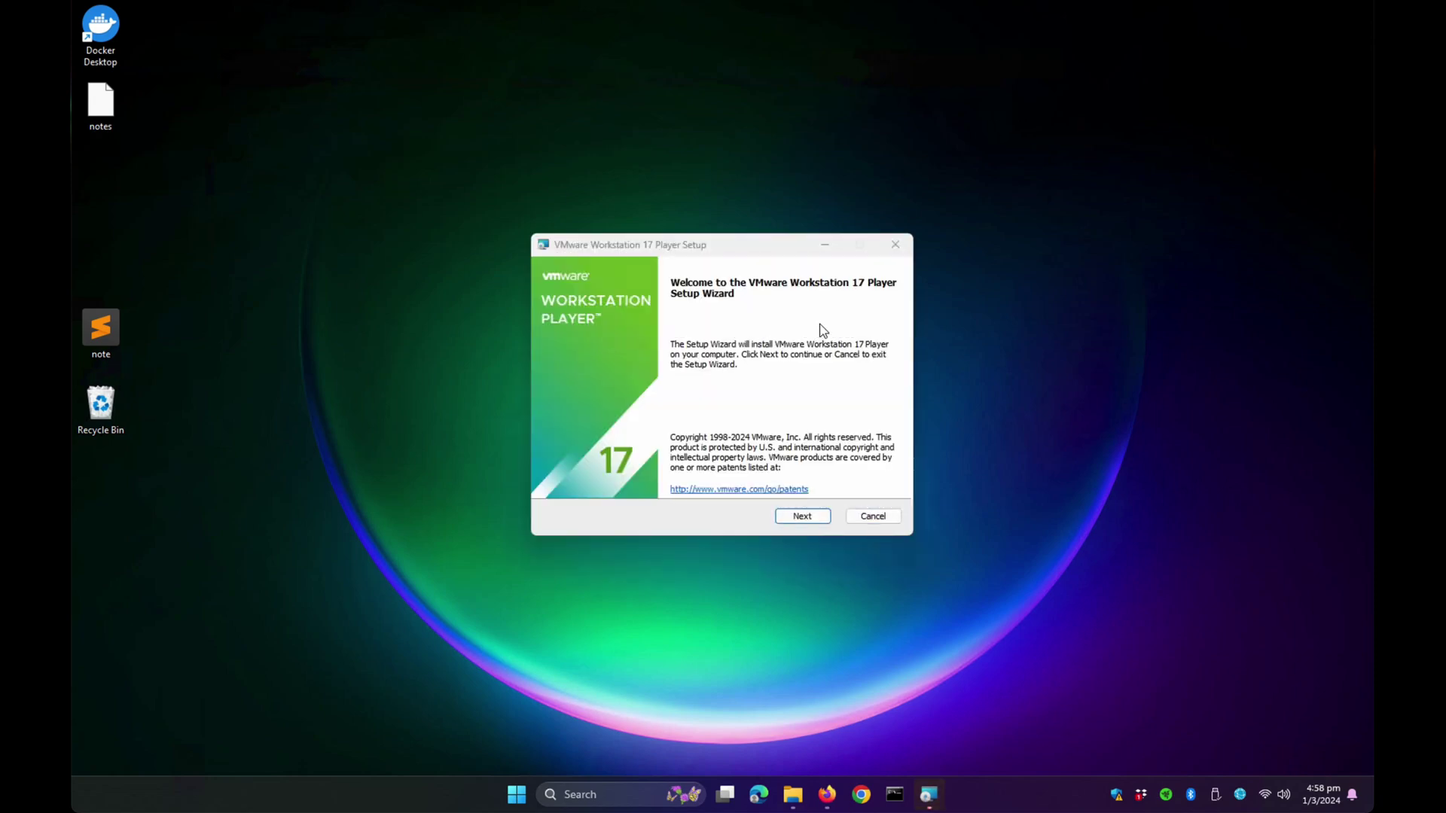
- Accept the license agreement and keep the default install location and features
click(802, 516)
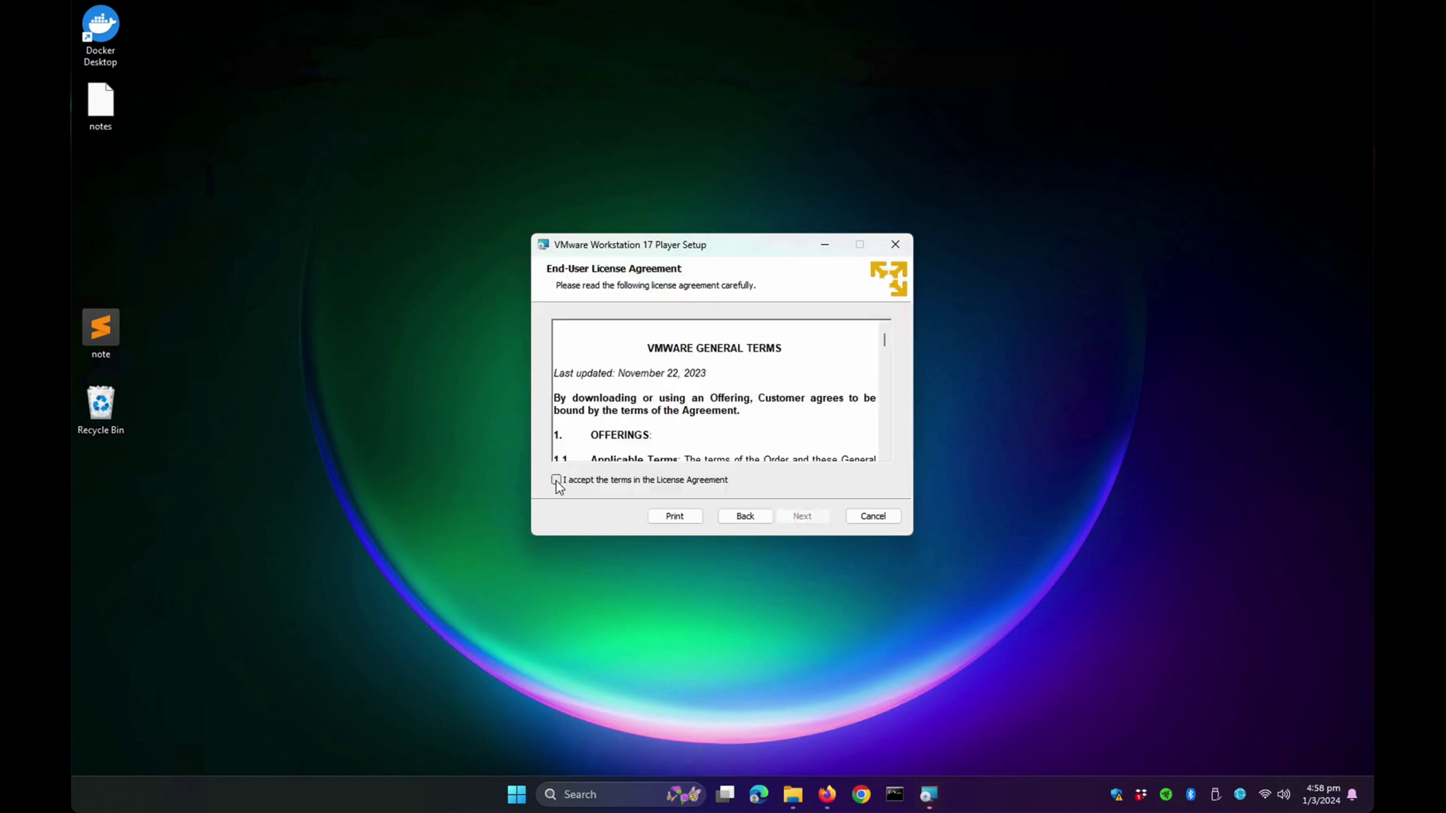
click(557, 480)
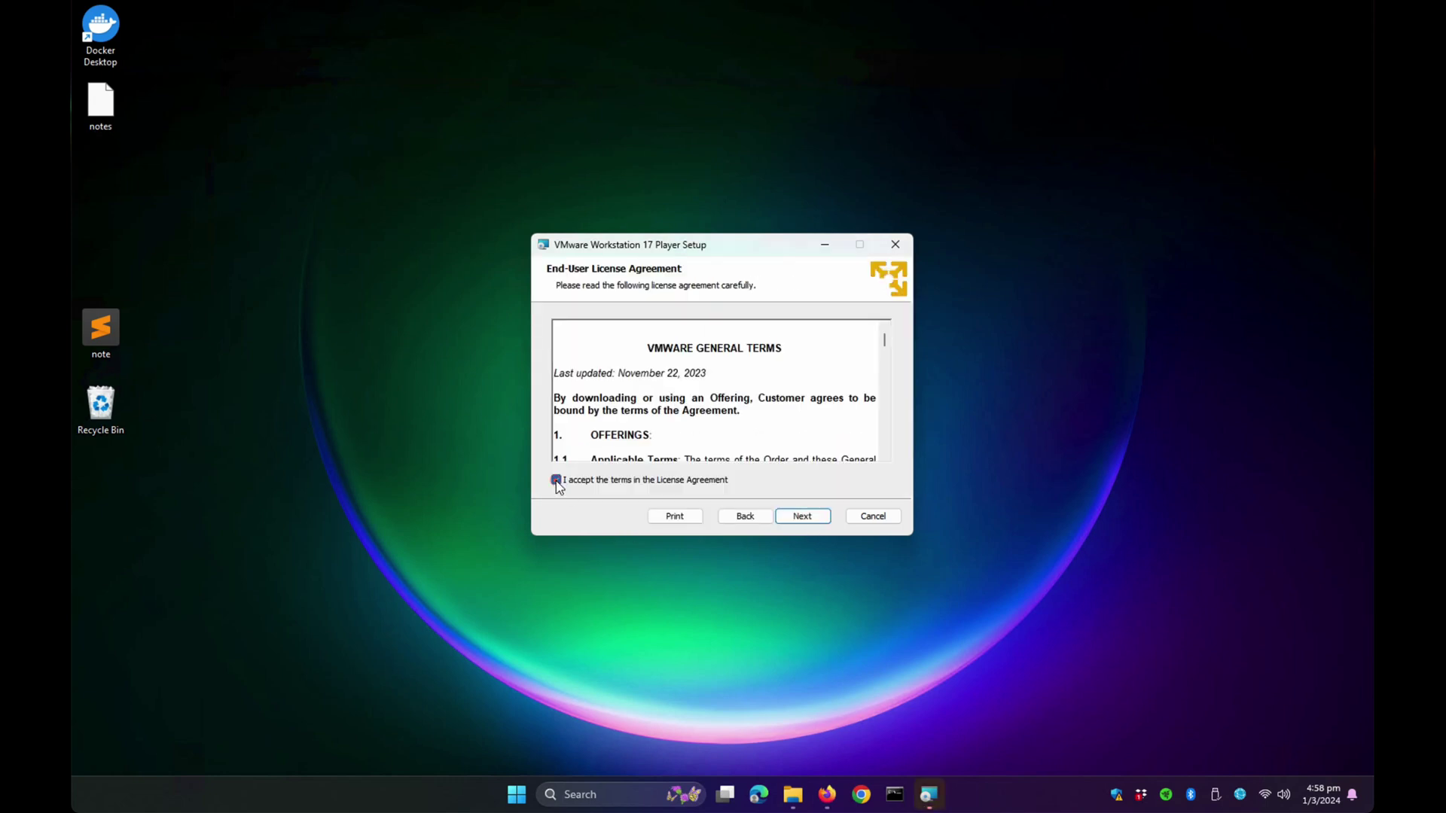
click(810, 520)
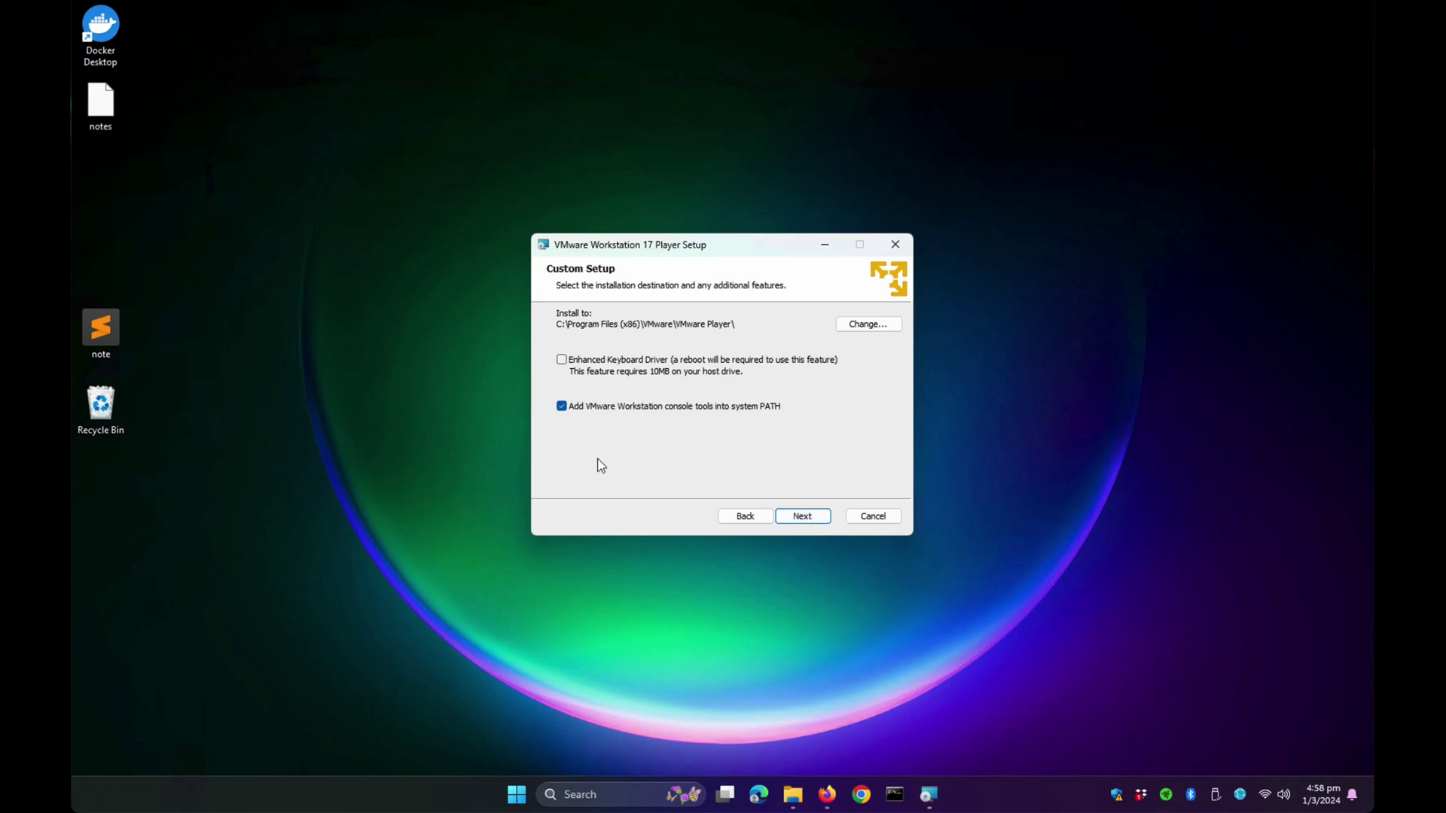
click(813, 521)
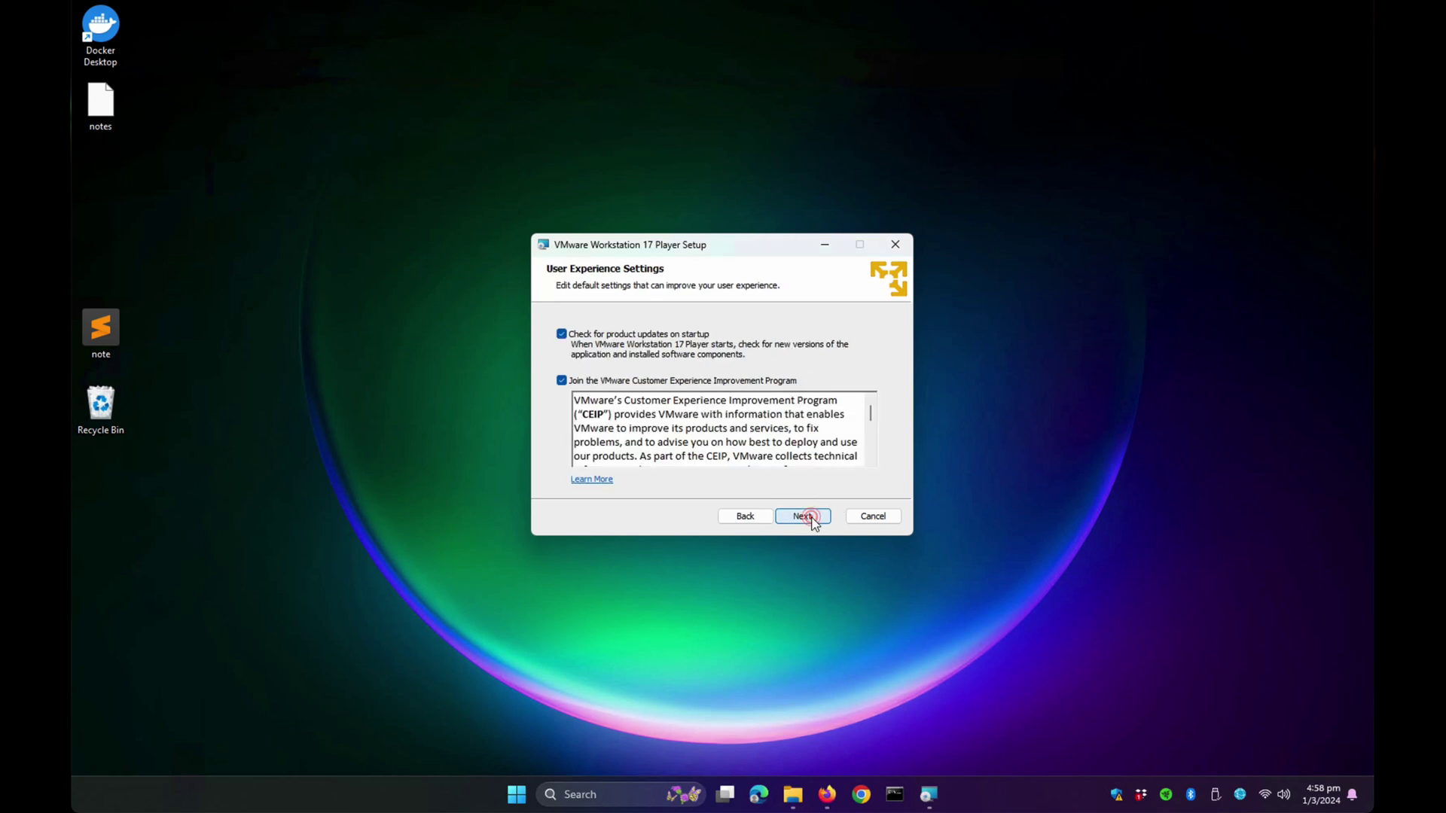
- Turn off startup update checks and CEIP, keep both shortcuts, and install Workstation 17 Player
click(561, 333)
click(561, 381)
click(806, 518)
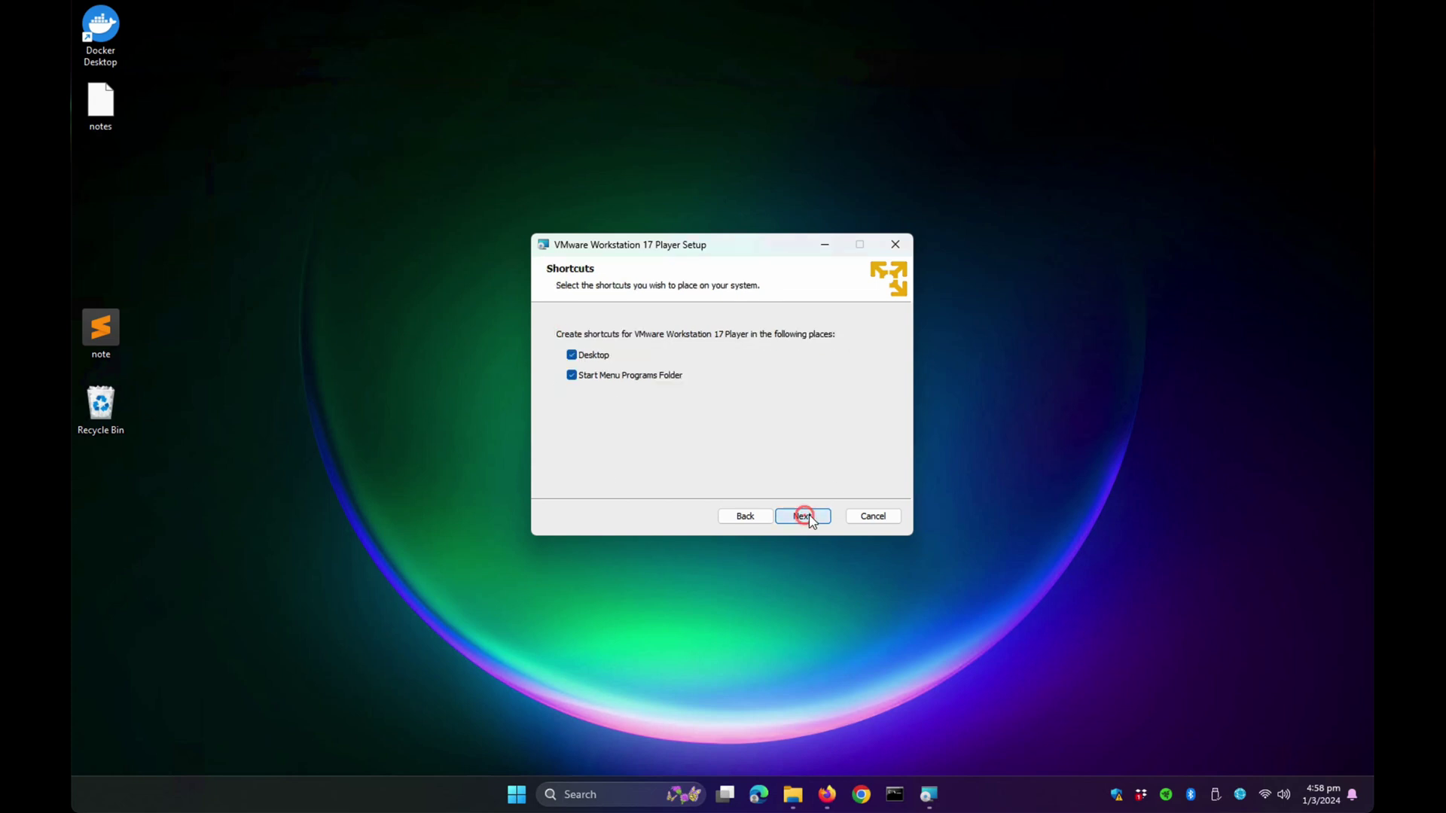
click(807, 516)
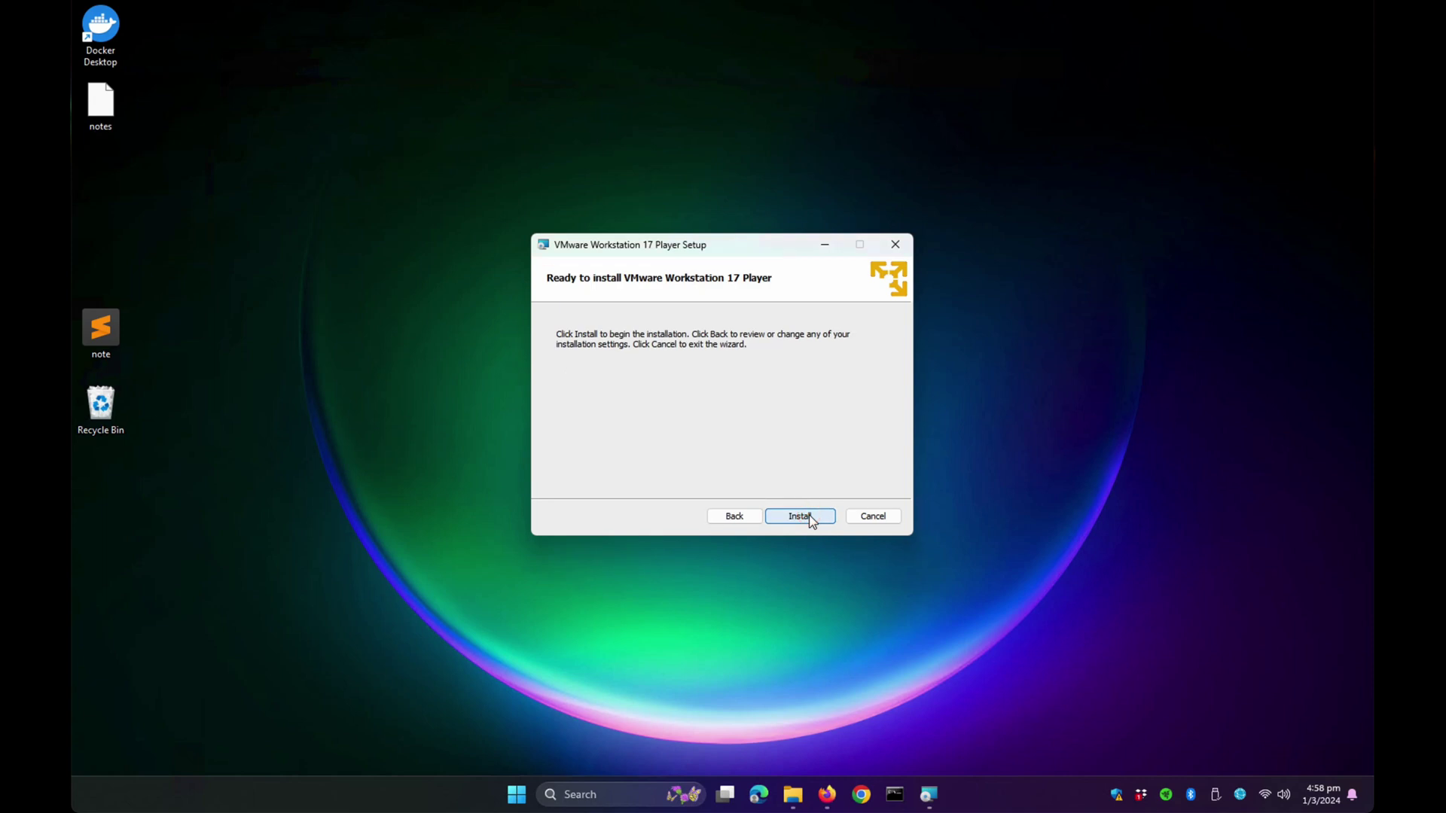
click(809, 516)
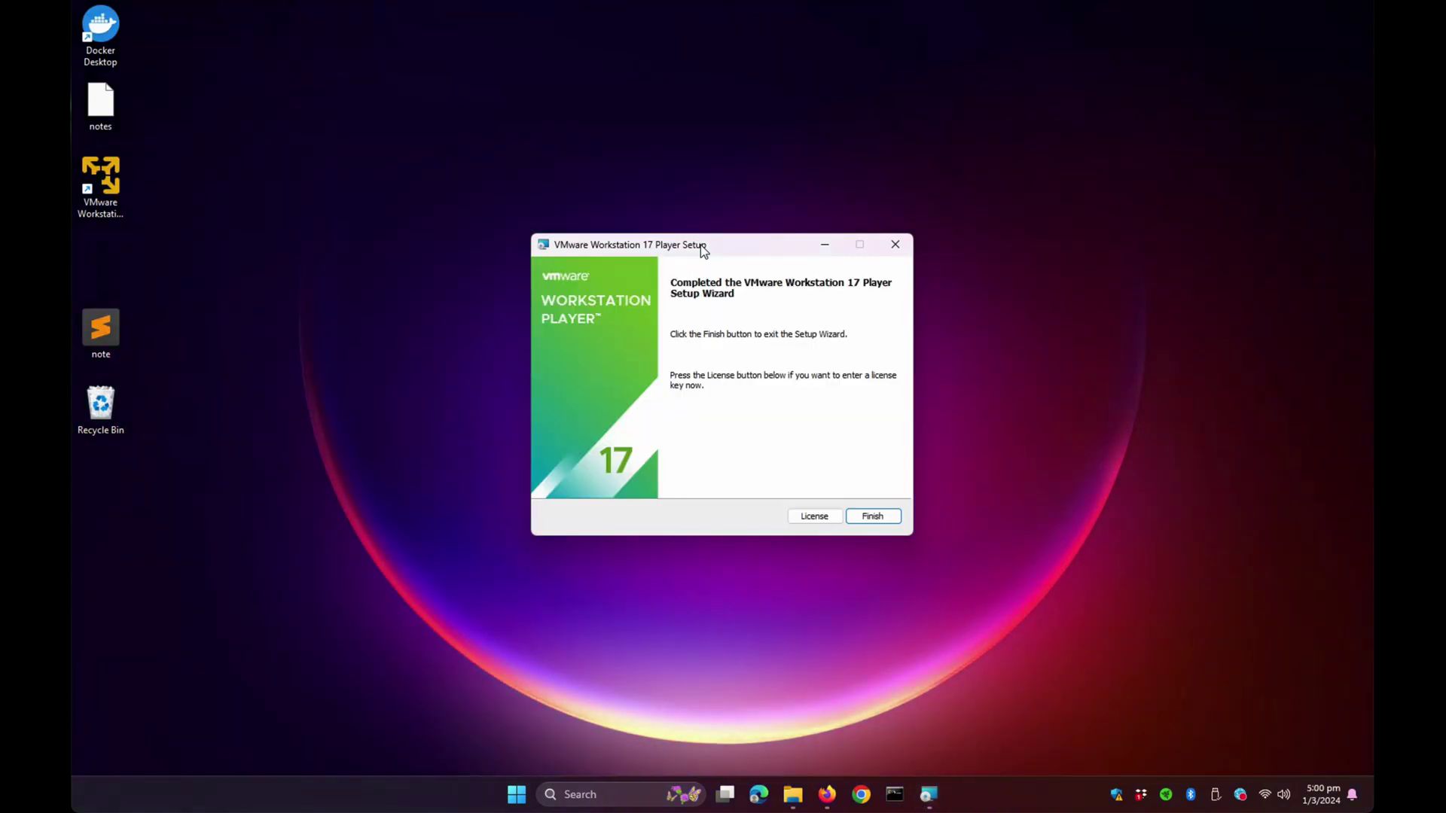
- Close the finished setup, launch Workstation 17 Player from its desktop shortcut, and centre its window
click(890, 519)
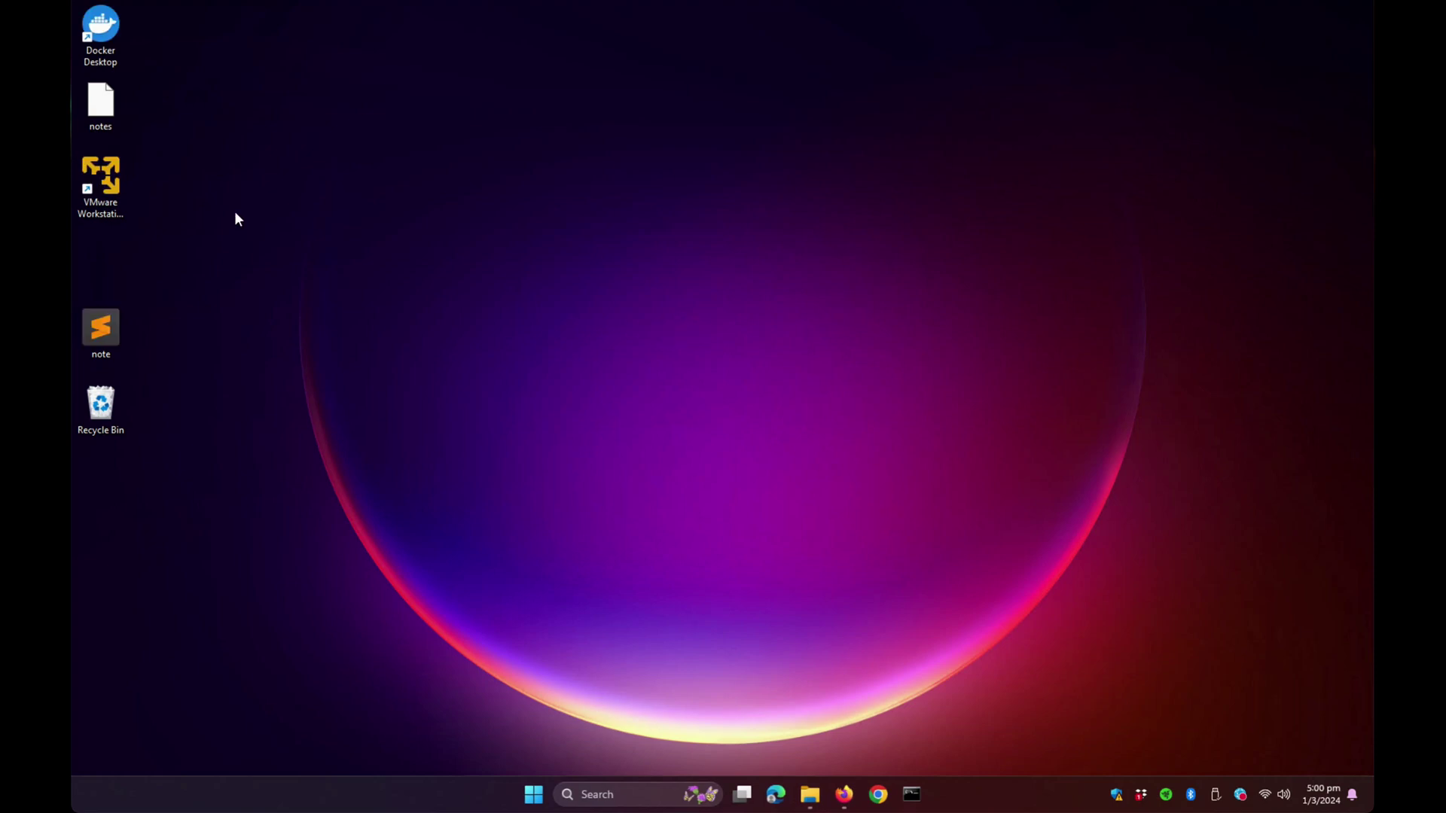
double_click(115, 181)
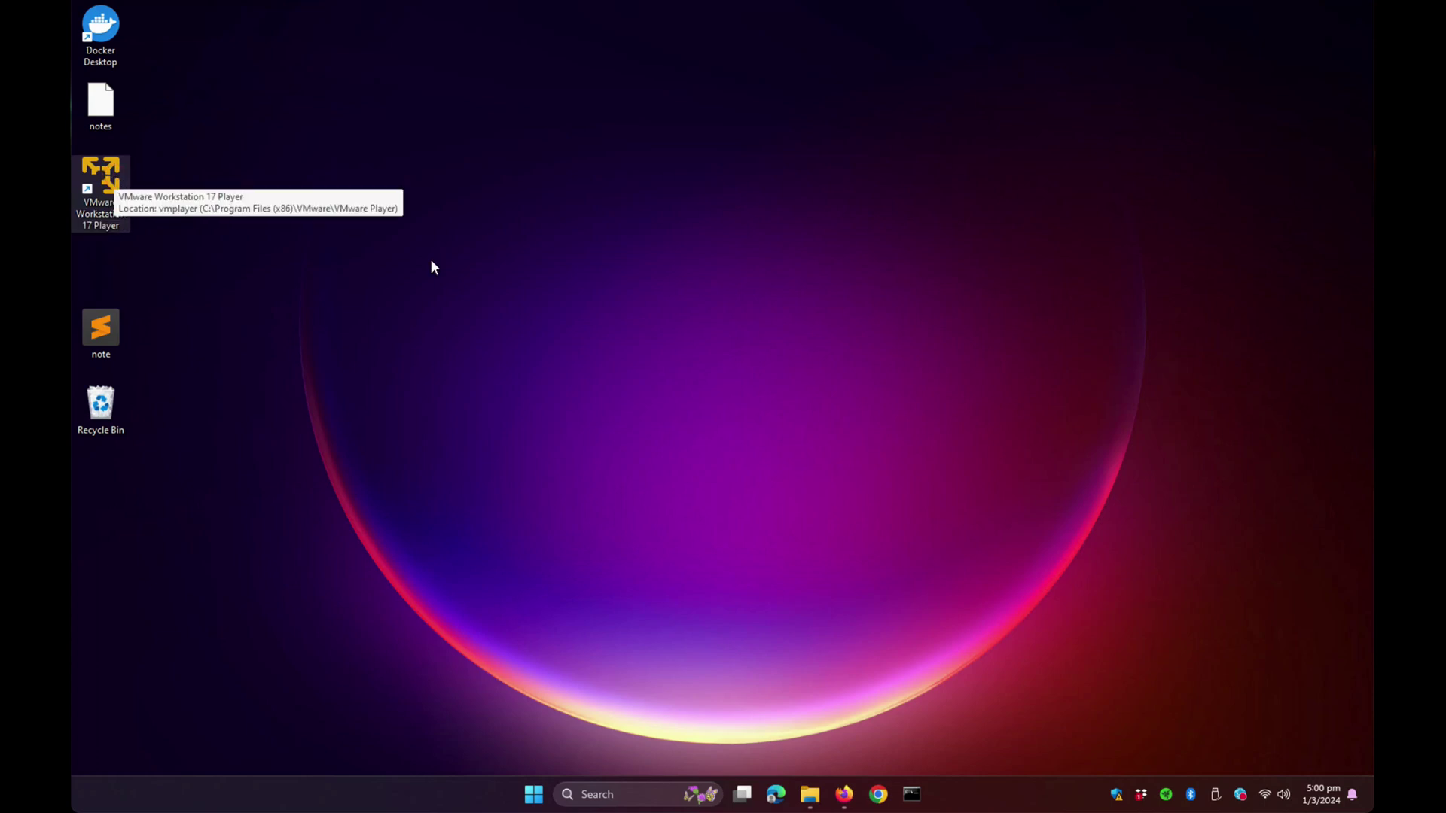
click(492, 126)
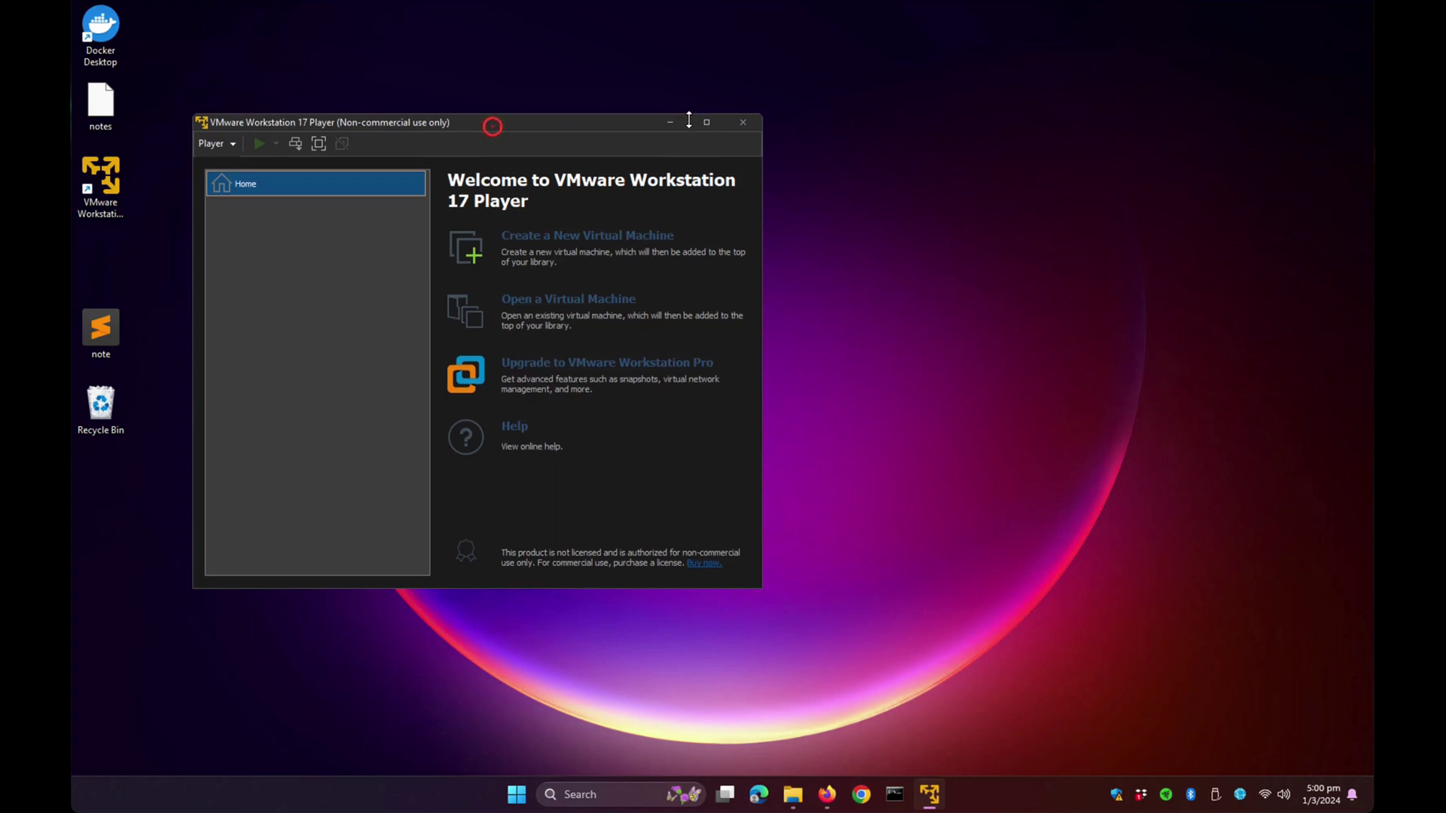
drag(563, 125, 706, 114)
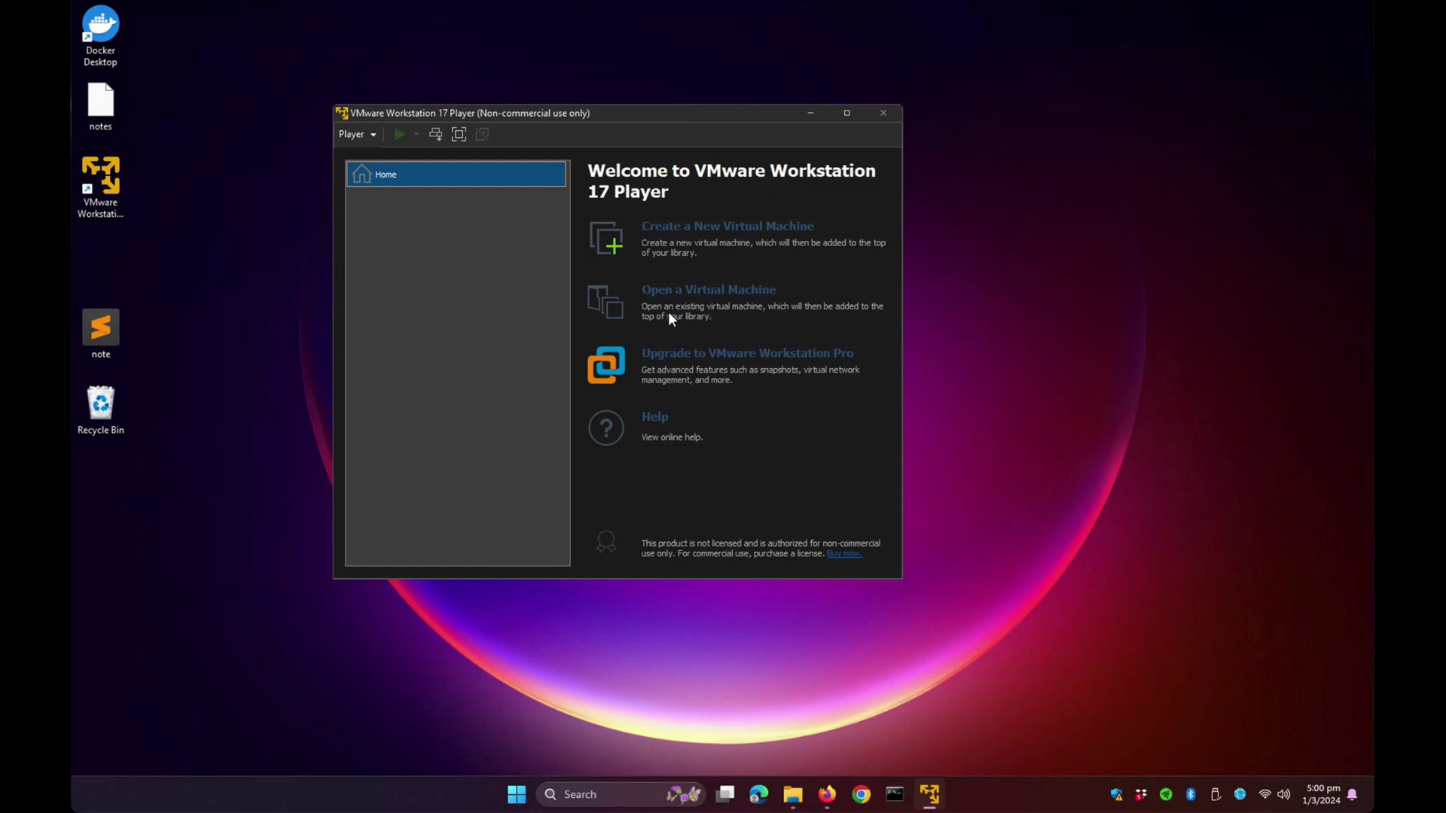
- Open the Windows 11 x64 .vmx file from E:\VMWARE and select the VM in the library
click(725, 292)
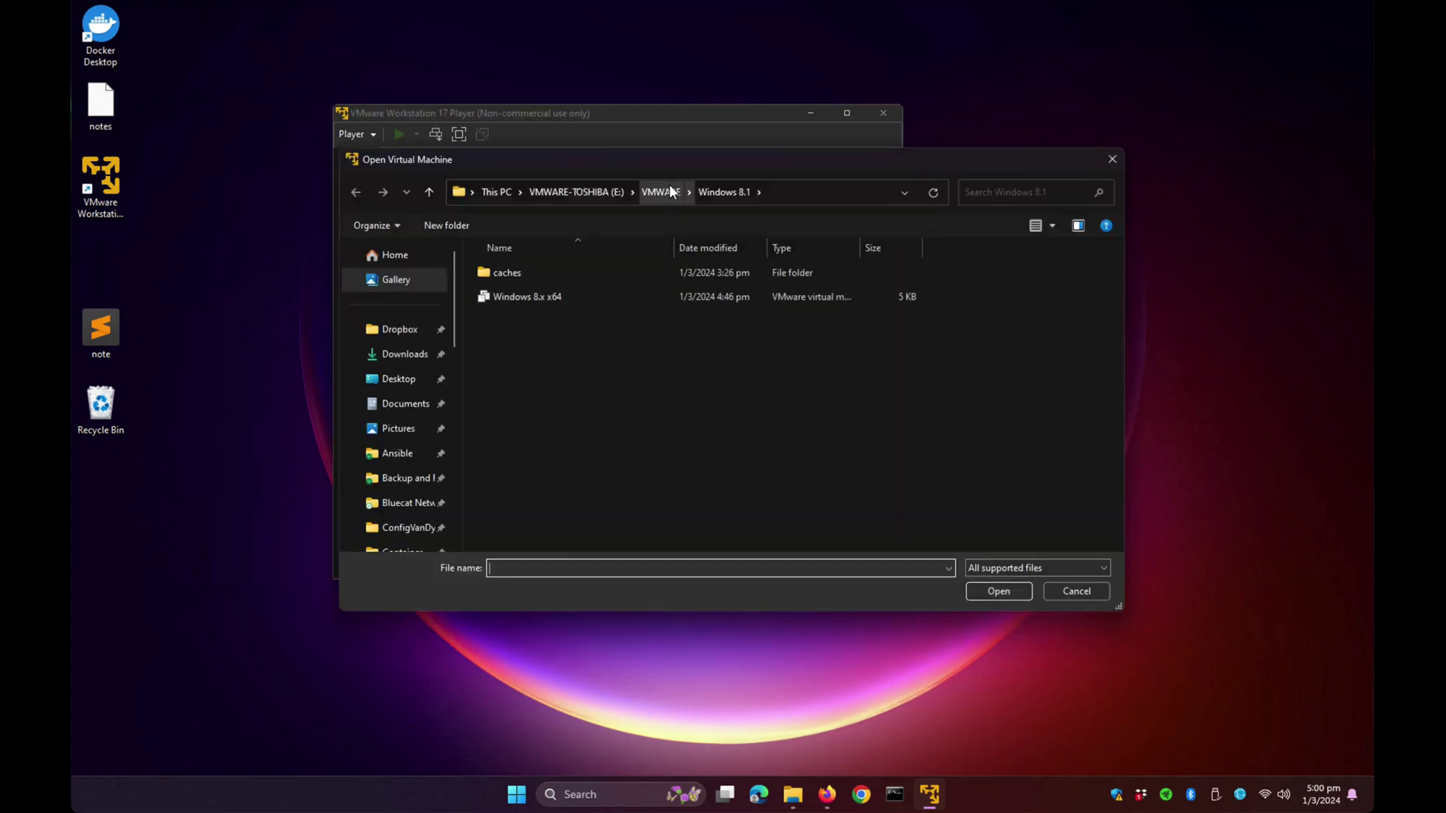
click(666, 188)
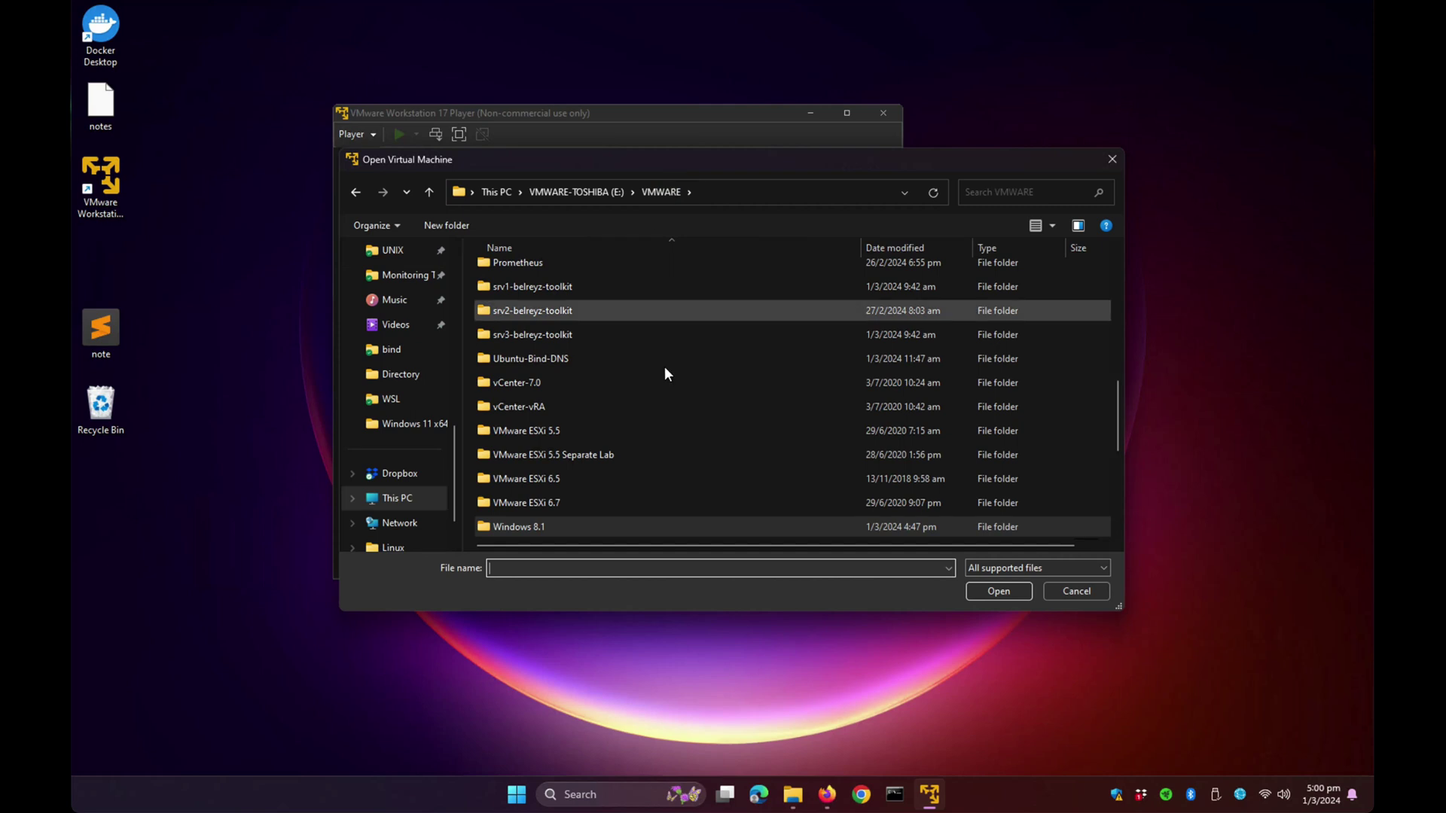
scroll(670, 359, down, 4)
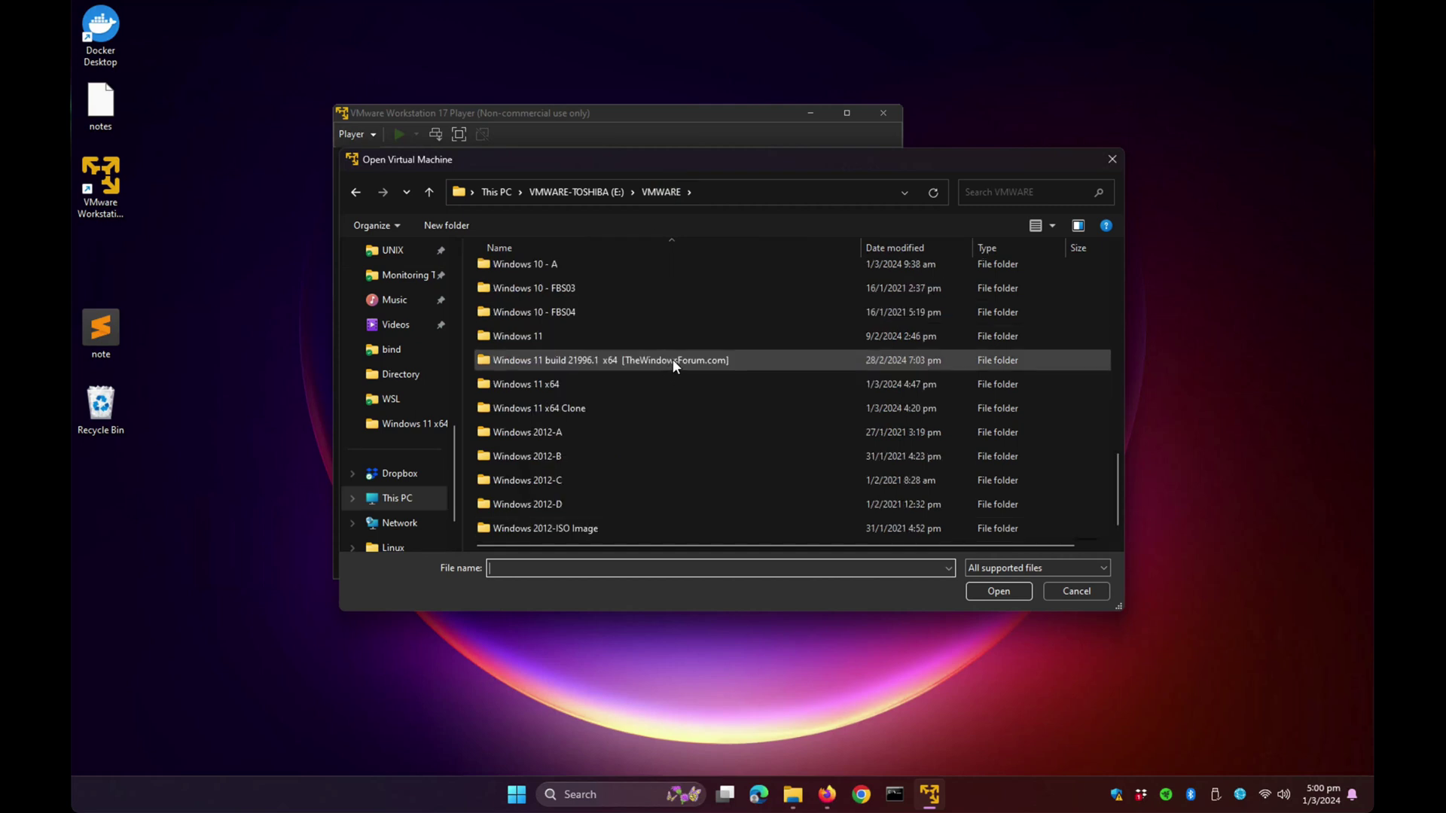
double_click(568, 385)
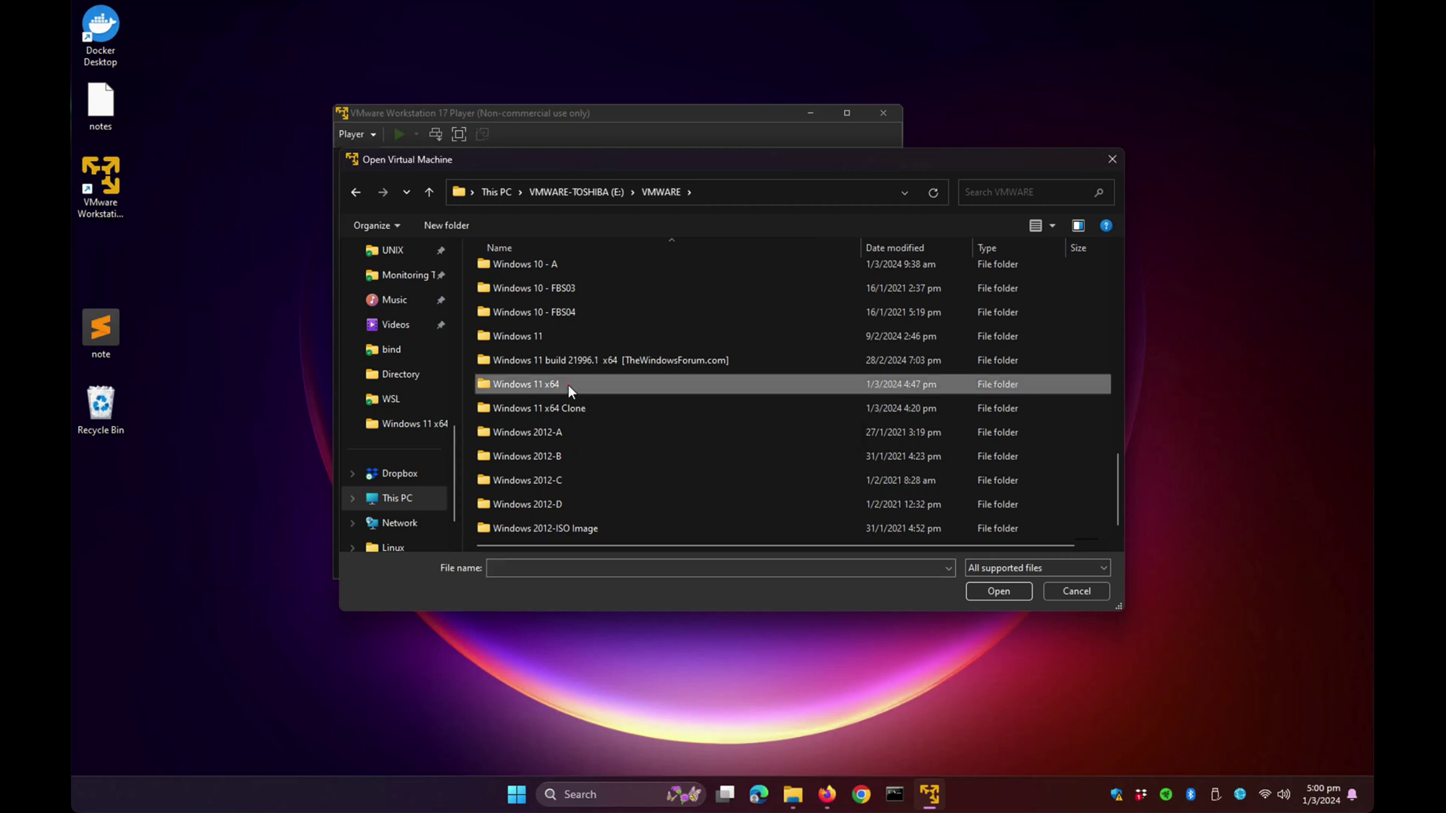
click(551, 304)
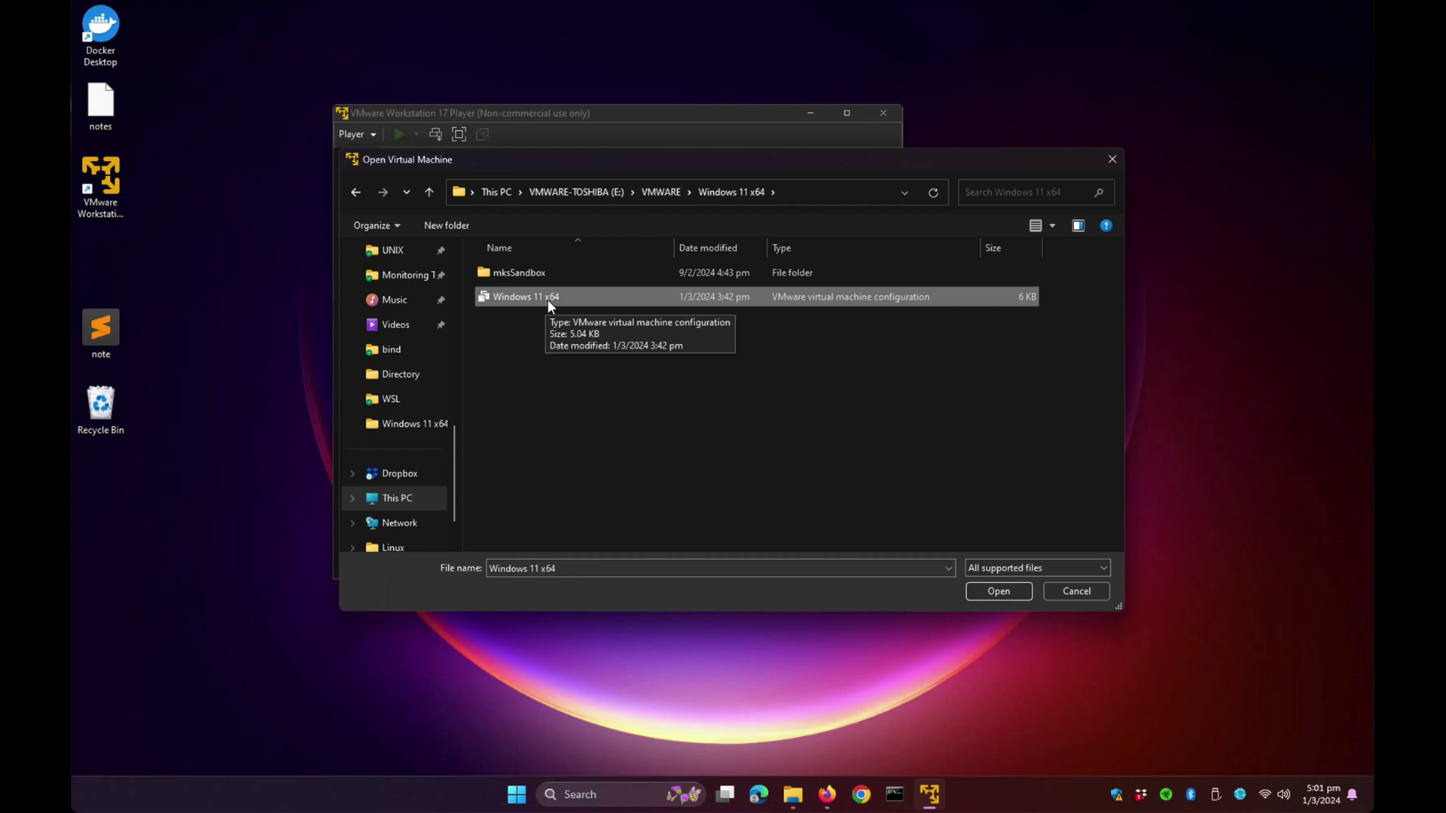
click(999, 591)
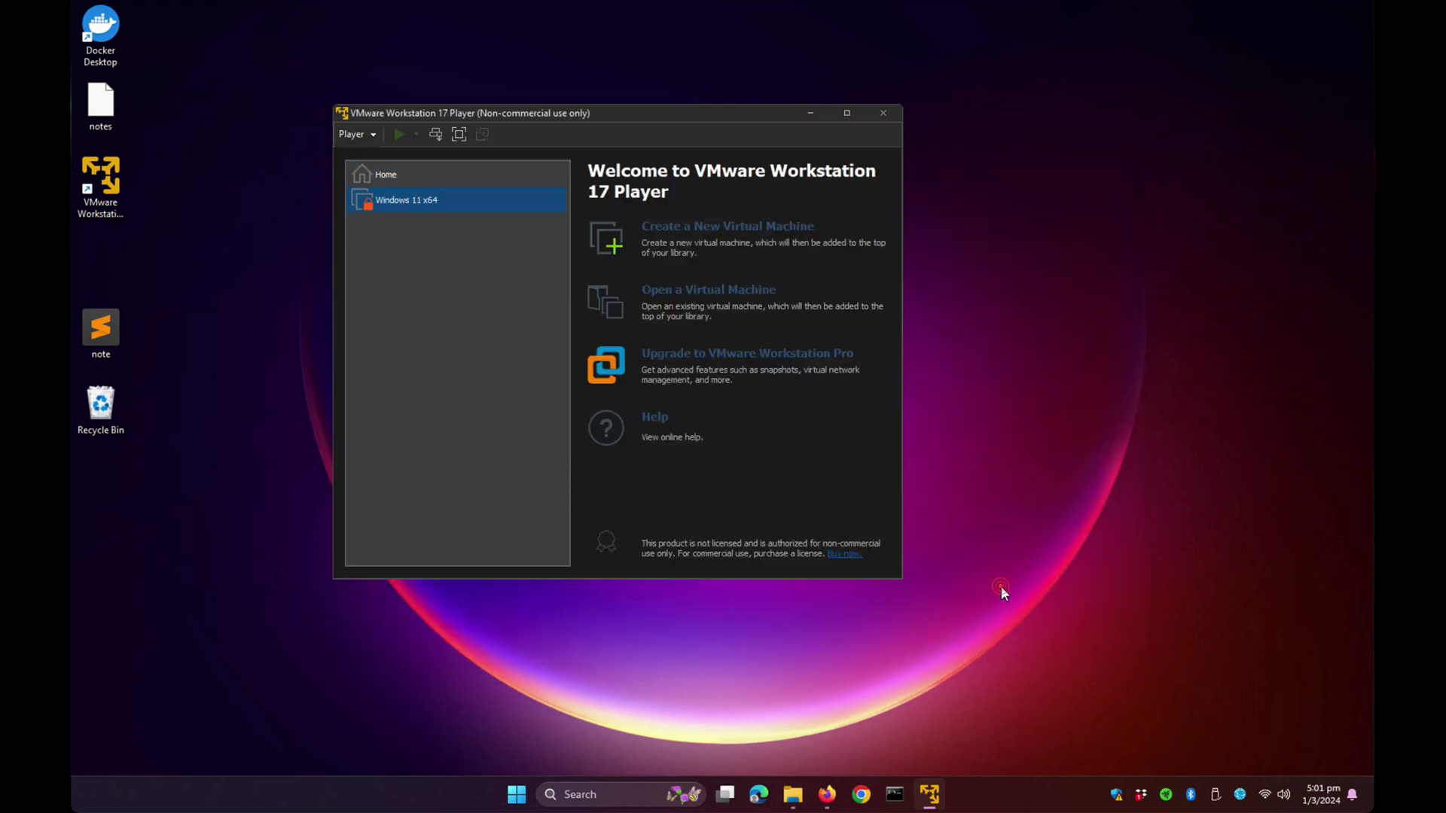
click(392, 199)
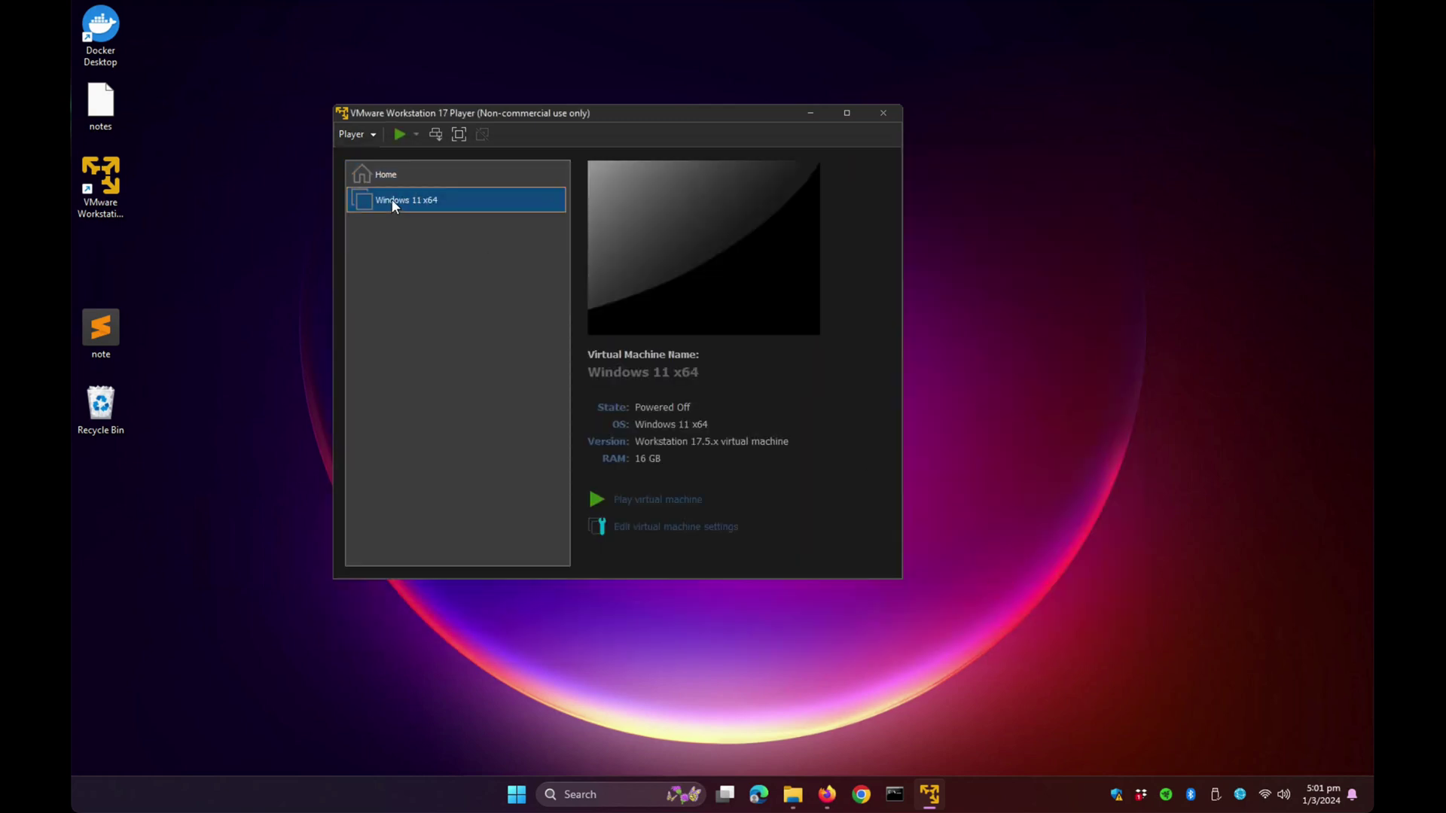
- Power on the Windows 11 x64 VM and sign in with the account PIN
click(672, 500)
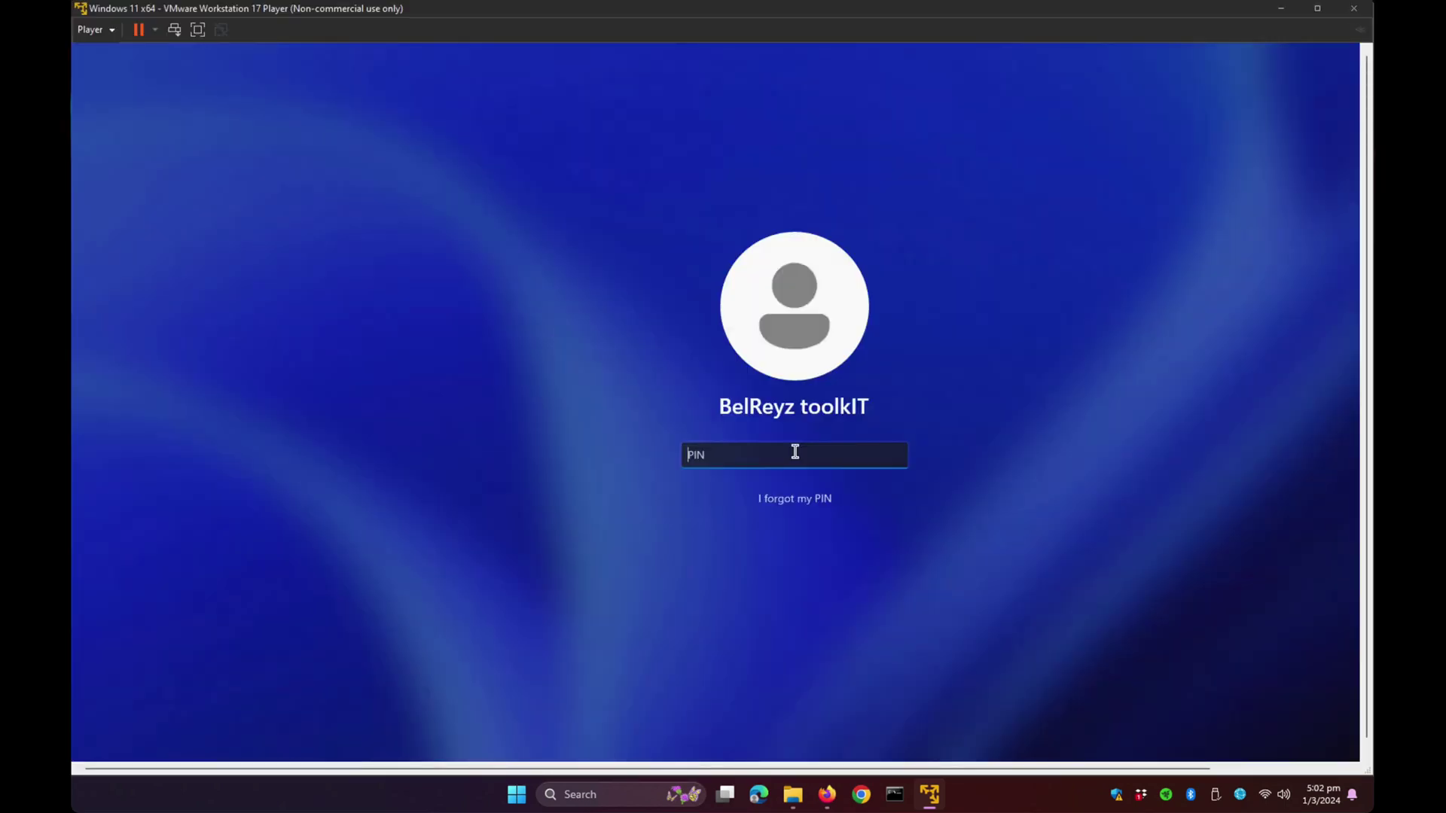
text(1234)
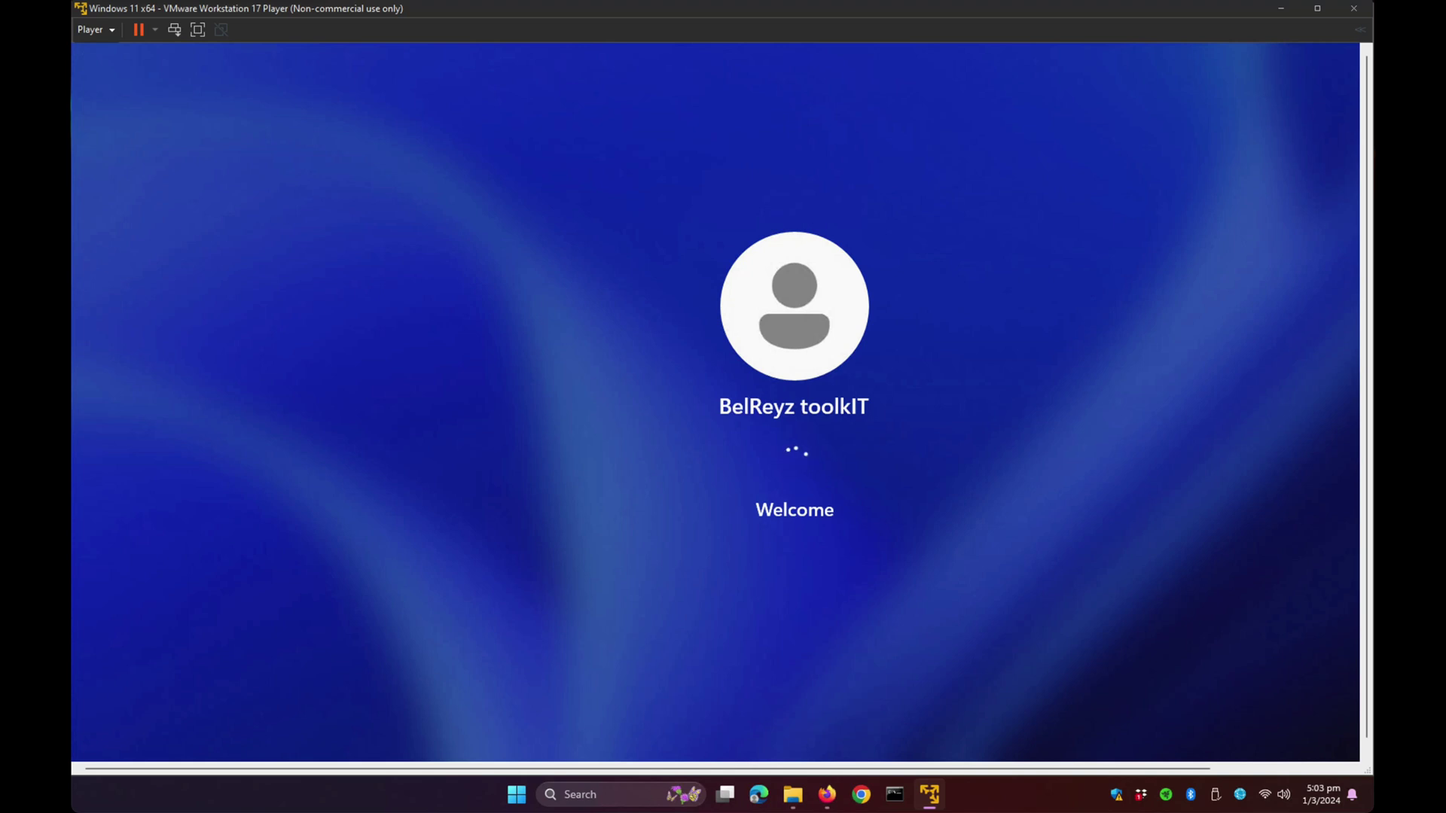
- In the VM's Command Prompt, change to the drive root and run nslookup google.com
click(894, 794)
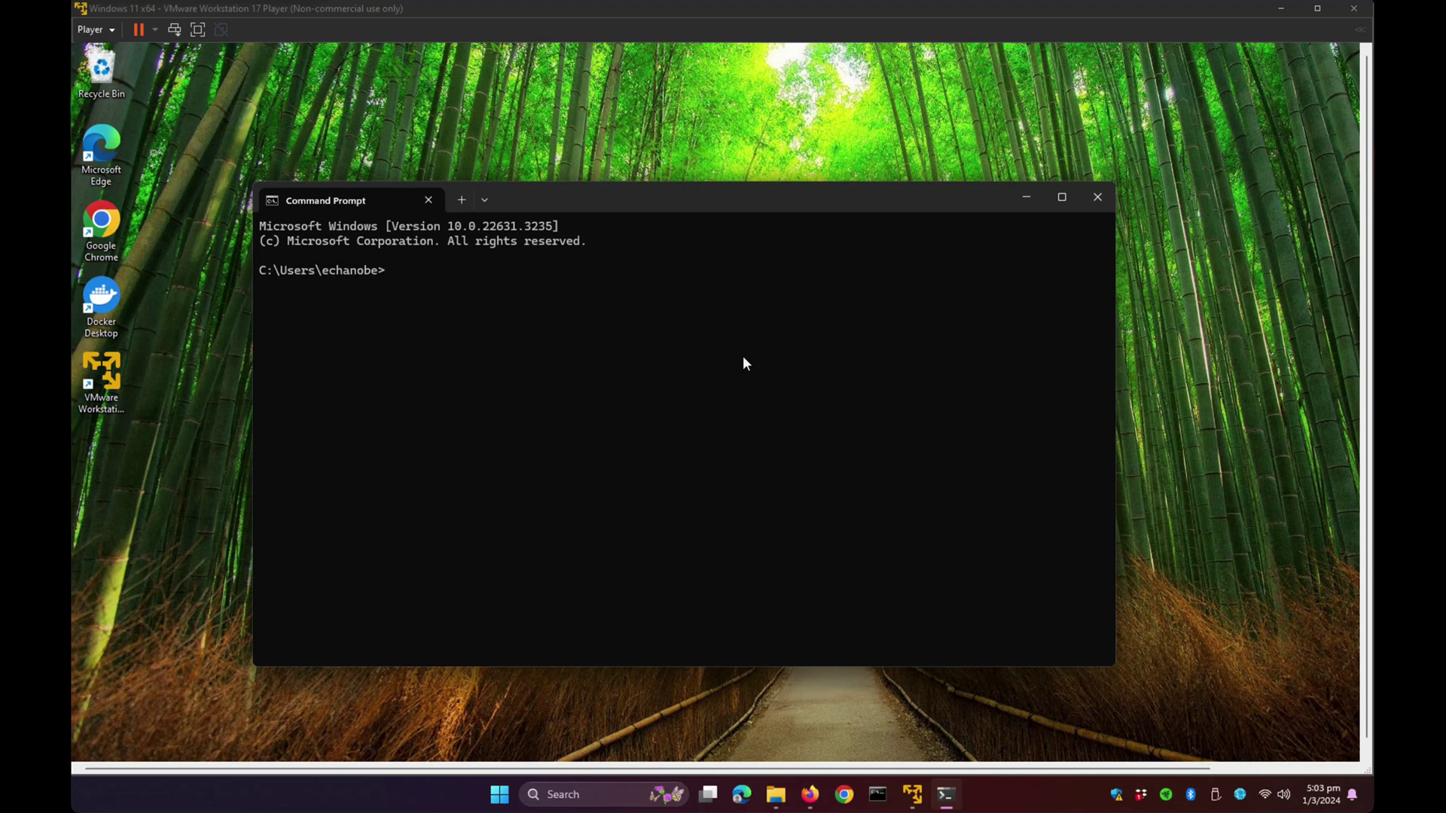
text(cd /)
key(Return)
text(nslookup google.com)
key(Return)
key(Return)
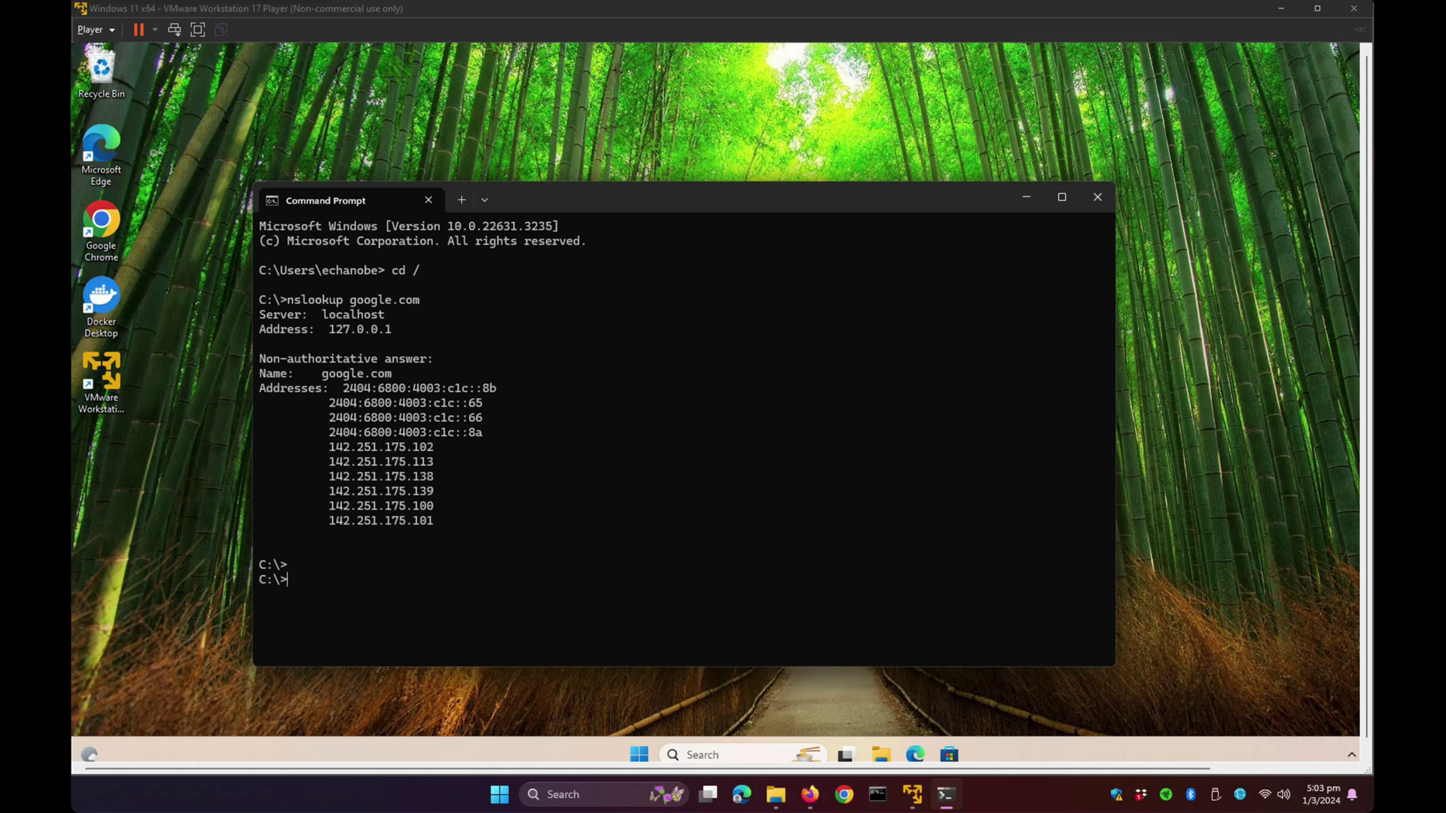
- Ping google.com and stop it with Ctrl+C after two replies with 0% loss
text(ping google.com)
key(Return)
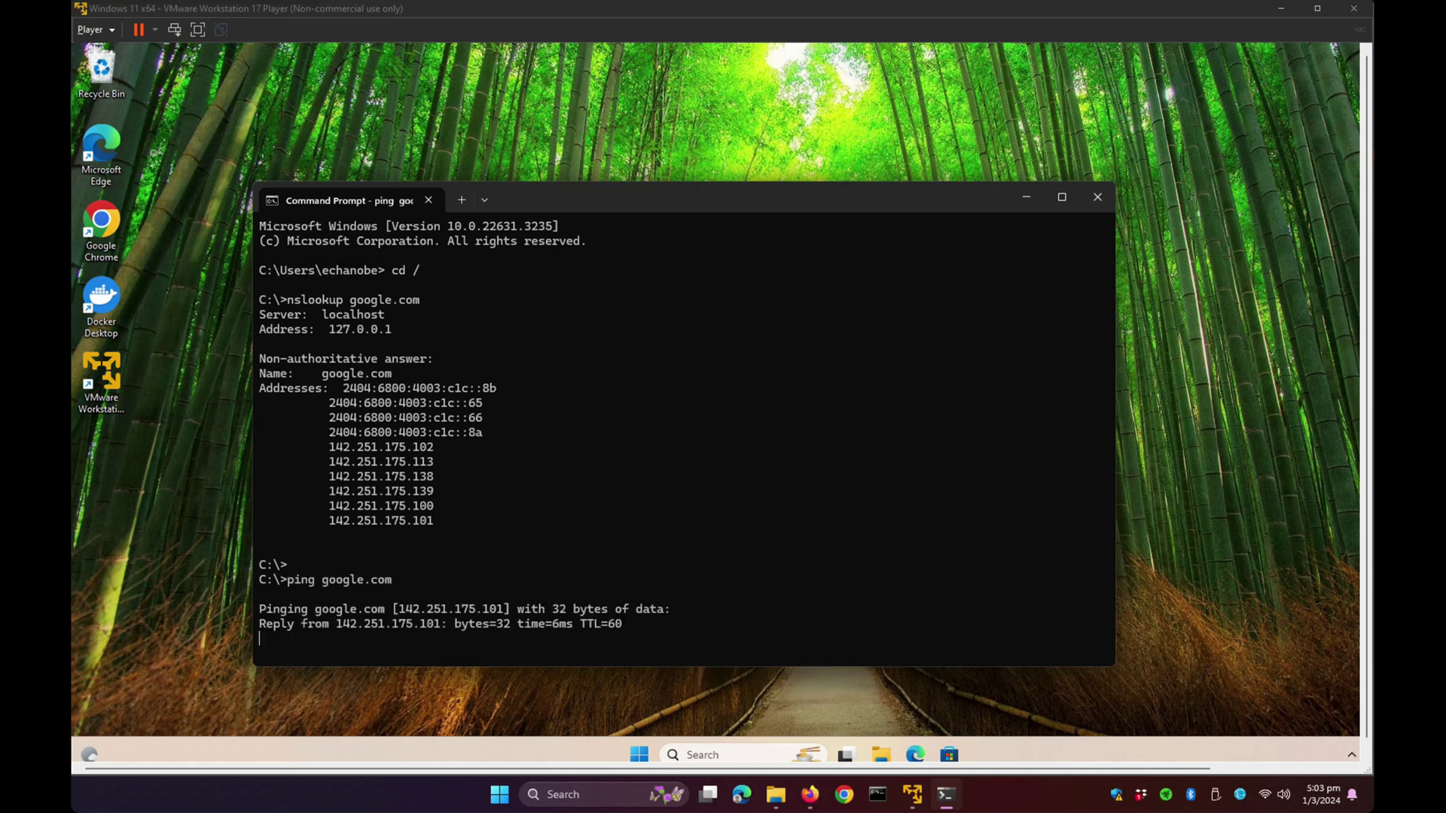
key(ctrl+c)
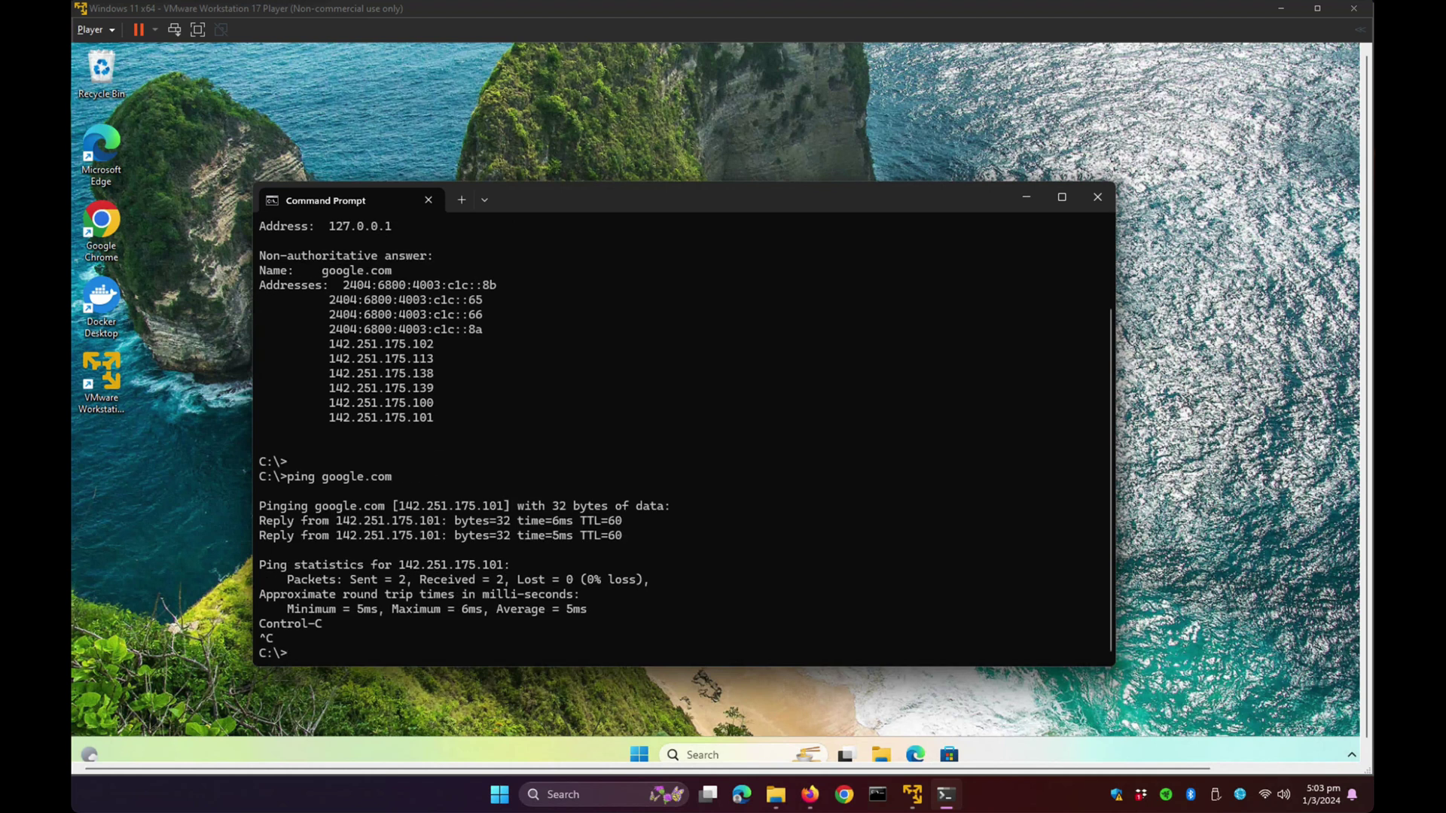